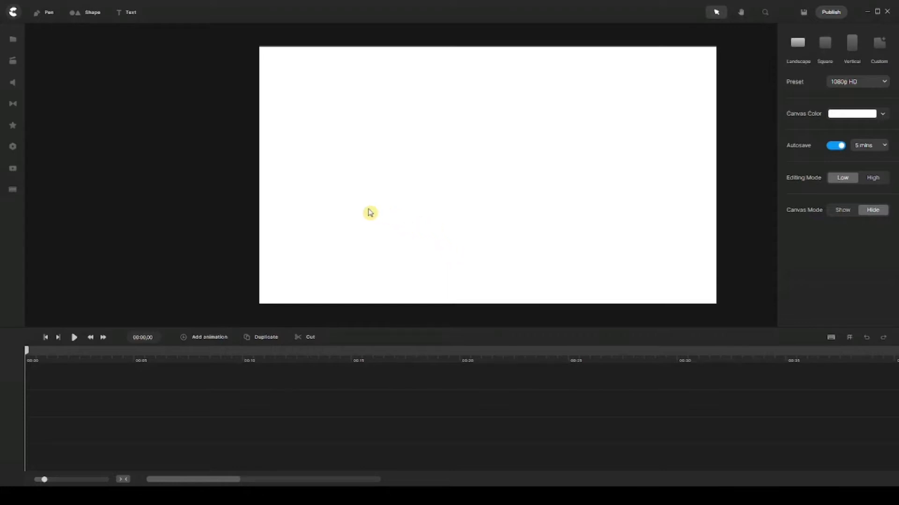
Add the Wooden Cabin 3D background from the library to the empty canvas
{"action": "left_click", "coordinate": [16, 61]}
{"action": "left_click", "coordinate": [56, 250]}
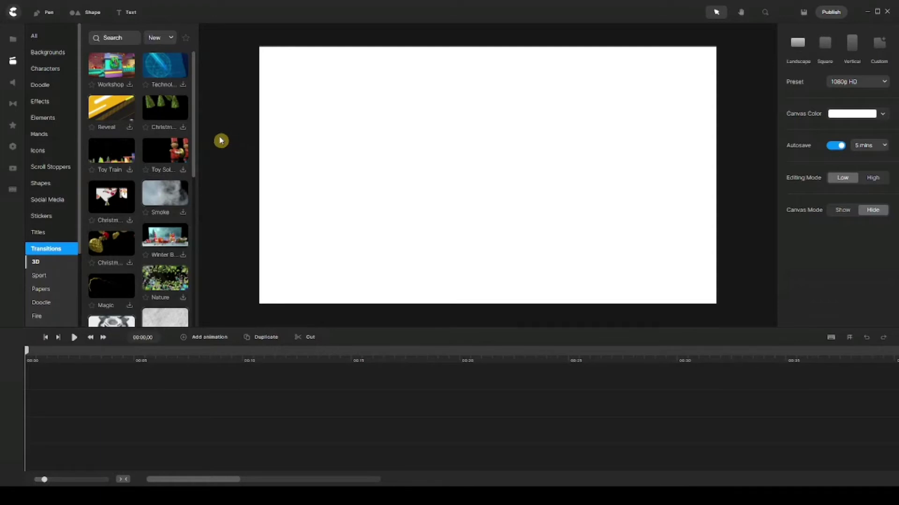
{"action": "left_click", "coordinate": [50, 54]}
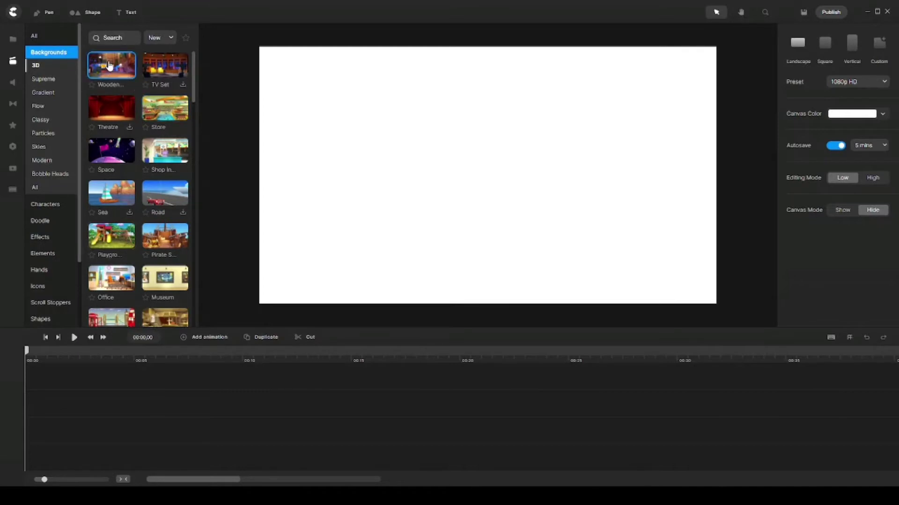
{"action": "left_click_drag", "start_coordinate": [109, 65], "coordinate": [476, 174]}
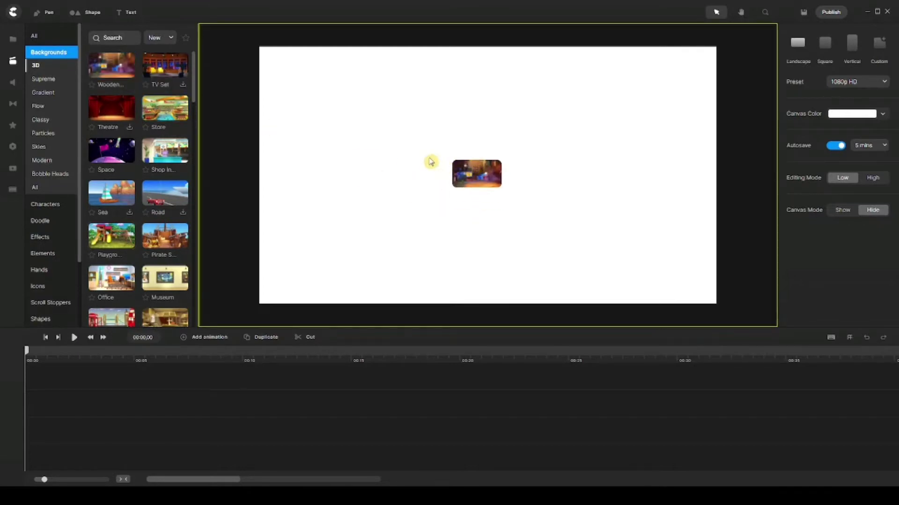
{"action": "left_click_drag", "start_coordinate": [414, 169], "coordinate": [426, 160]}
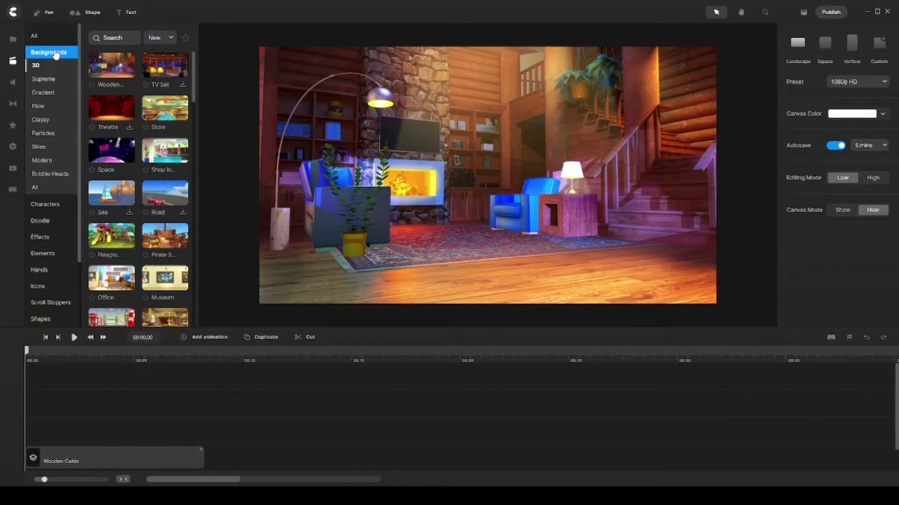
Add the 3D character Harry to the cabin scene and extend his Wave action to the end of the Wooden Cabin clip
{"action": "left_click", "coordinate": [52, 37]}
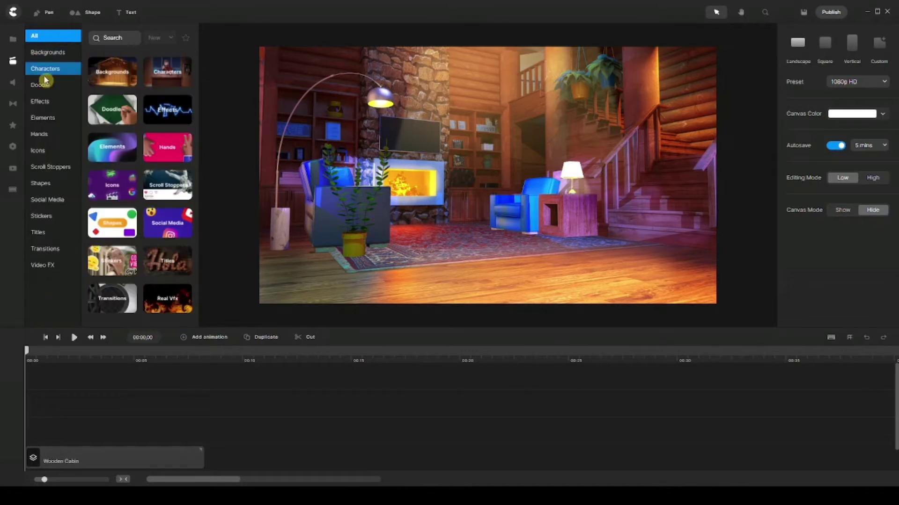
{"action": "left_click", "coordinate": [63, 68]}
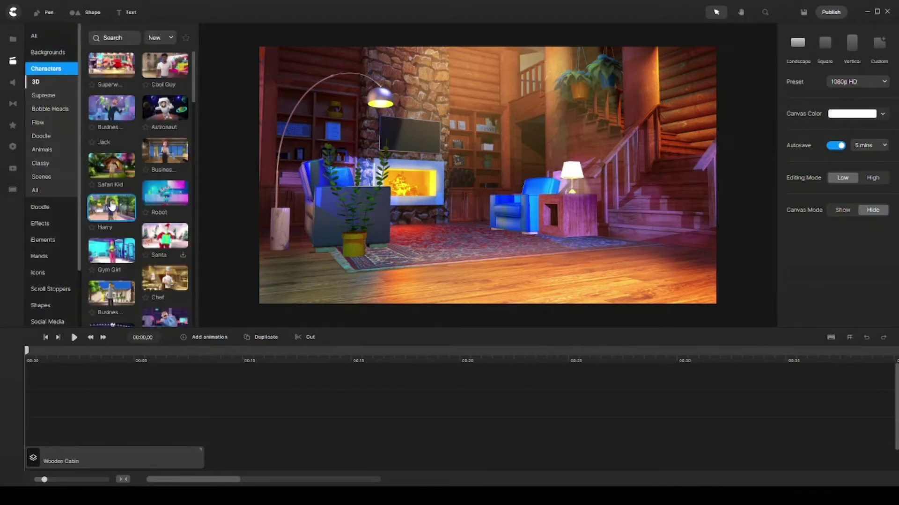
{"action": "left_click_drag", "start_coordinate": [111, 208], "coordinate": [486, 197]}
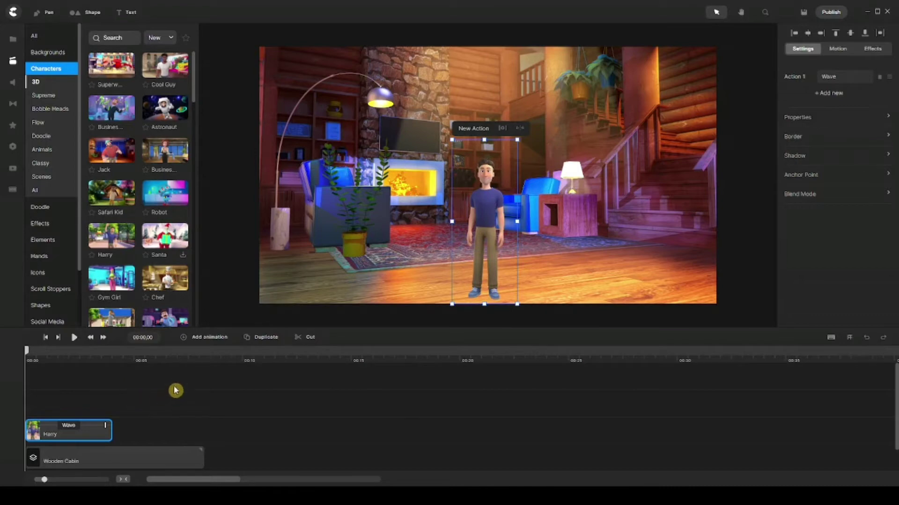
{"action": "left_click_drag", "start_coordinate": [108, 425], "coordinate": [197, 431]}
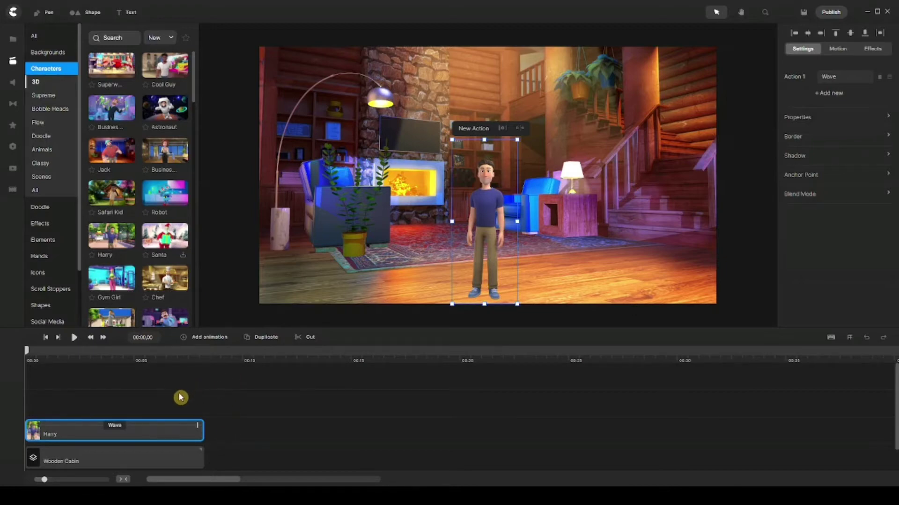
Group the Harry and Wooden Cabin clips and rename the group Scene 1
{"action": "left_click_drag", "start_coordinate": [178, 393], "coordinate": [143, 464]}
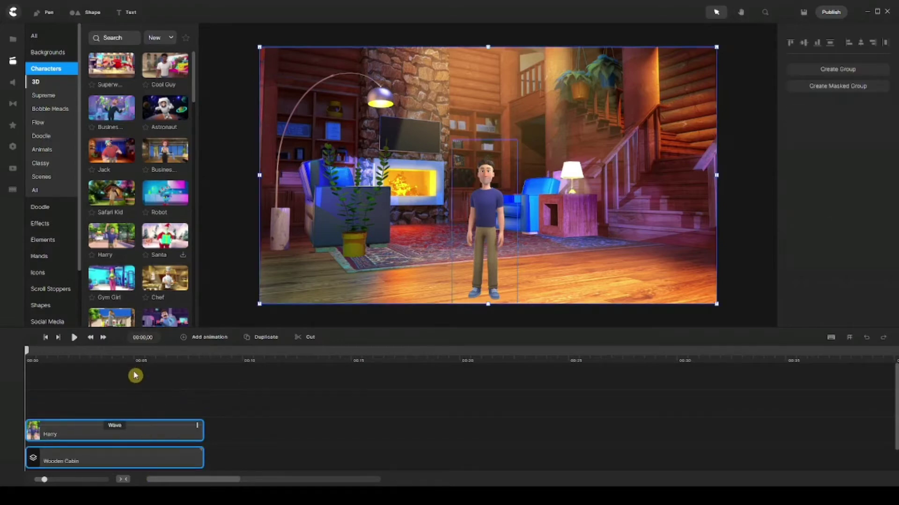
{"action": "right_click", "coordinate": [164, 459]}
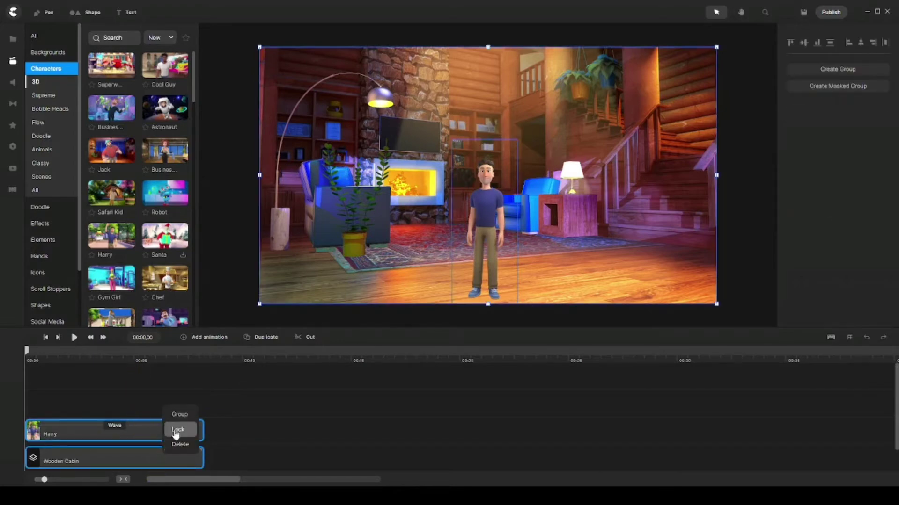
{"action": "left_click", "coordinate": [180, 415]}
{"action": "right_click", "coordinate": [131, 432]}
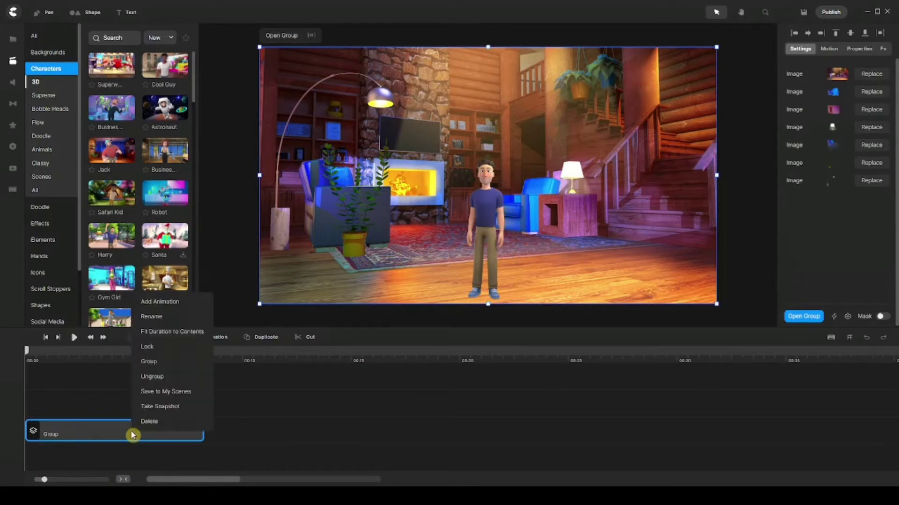
{"action": "left_click", "coordinate": [149, 317]}
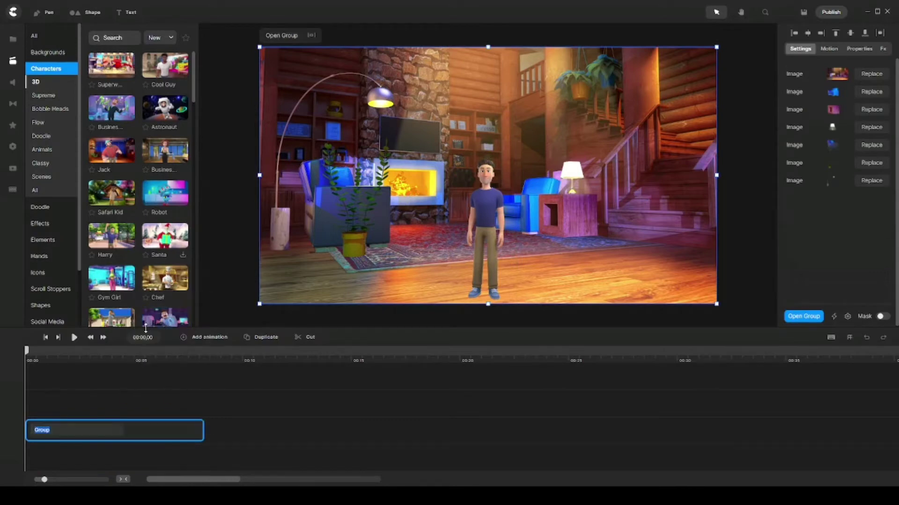
{"action": "type", "text": "Scene 1"}
{"action": "key", "text": "Return"}
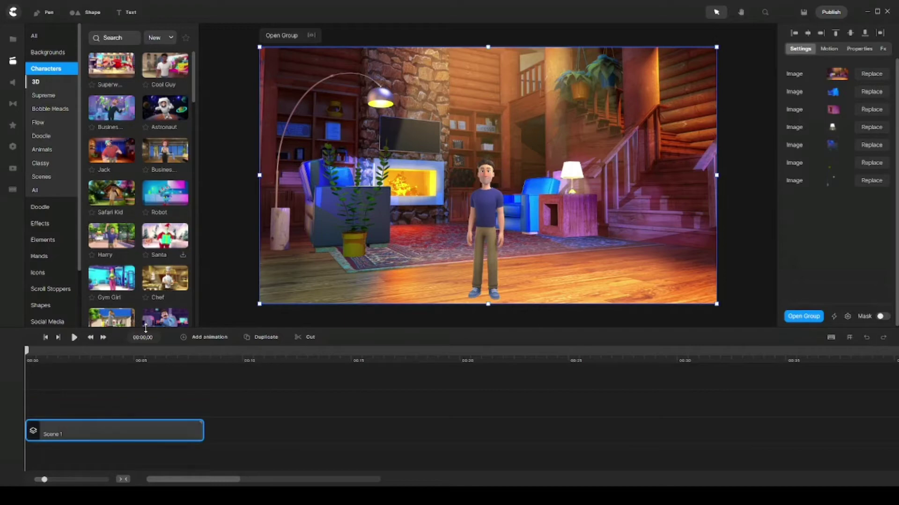
{"action": "left_click", "coordinate": [205, 390]}
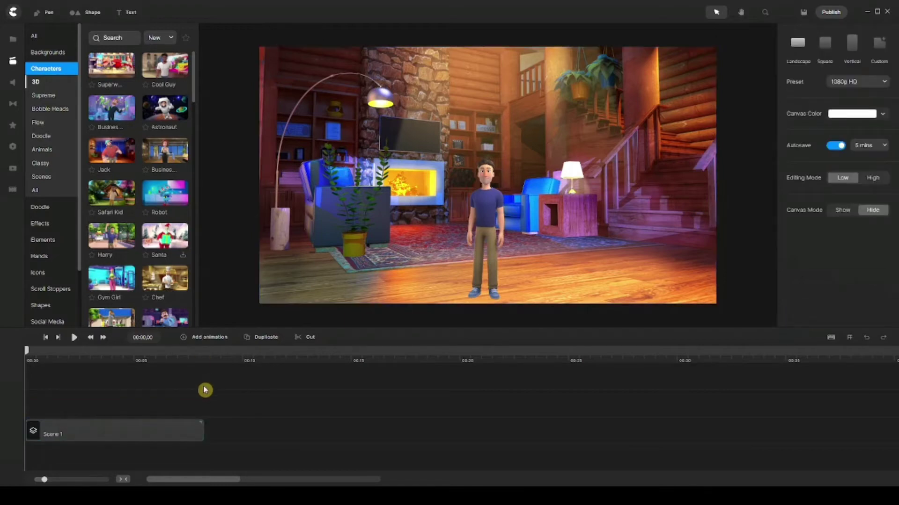
Add the Kids Room 3D background and move it off the canvas, against the right edge of Scene 1
{"action": "left_click", "coordinate": [56, 55]}
{"action": "scroll", "coordinate": [146, 199], "scroll_direction": "down", "scroll_amount": 3}
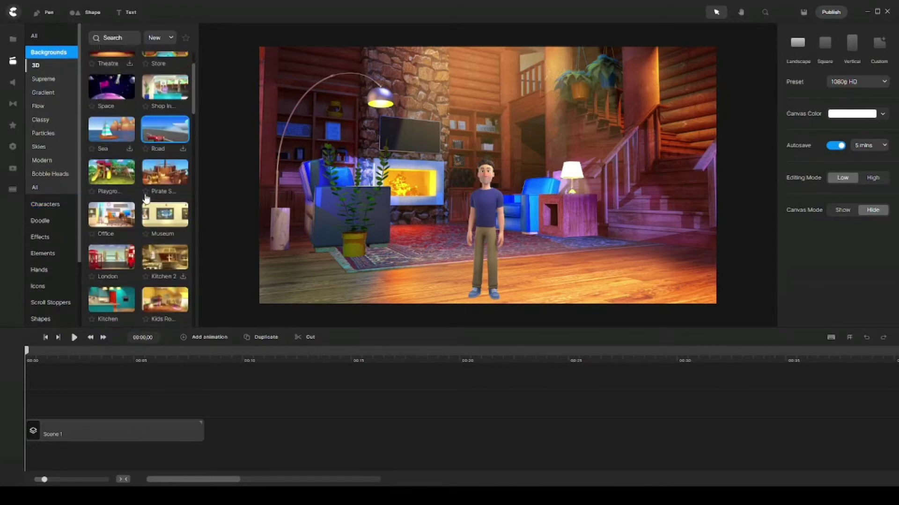
{"action": "scroll", "coordinate": [146, 198], "scroll_direction": "down", "scroll_amount": 1}
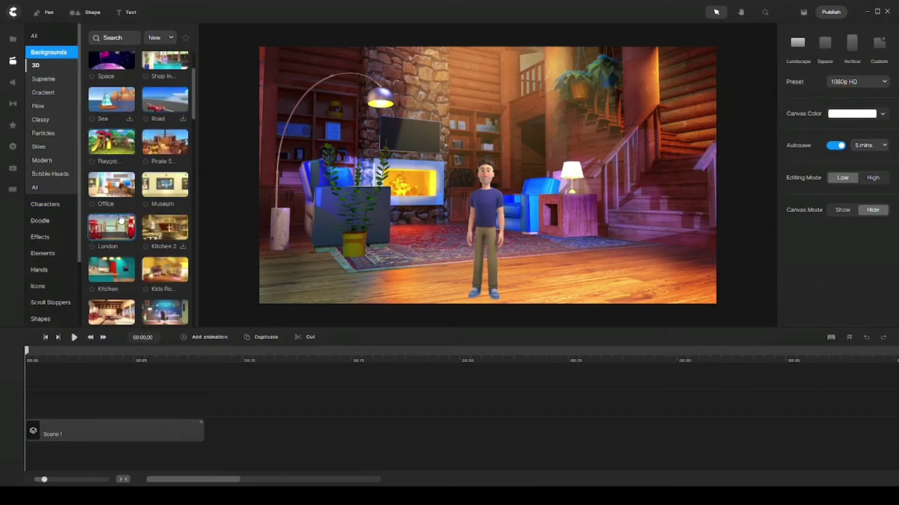
{"action": "left_click_drag", "start_coordinate": [172, 271], "coordinate": [409, 178]}
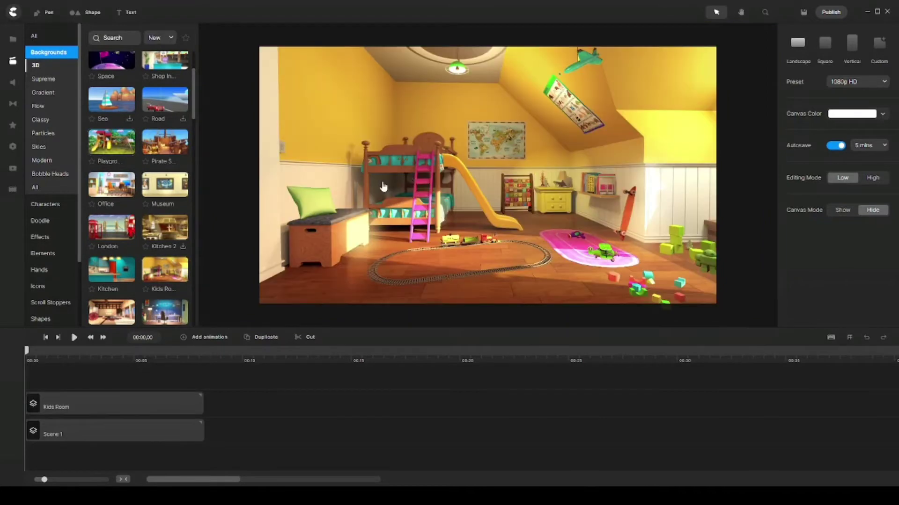
{"action": "left_click", "coordinate": [393, 164]}
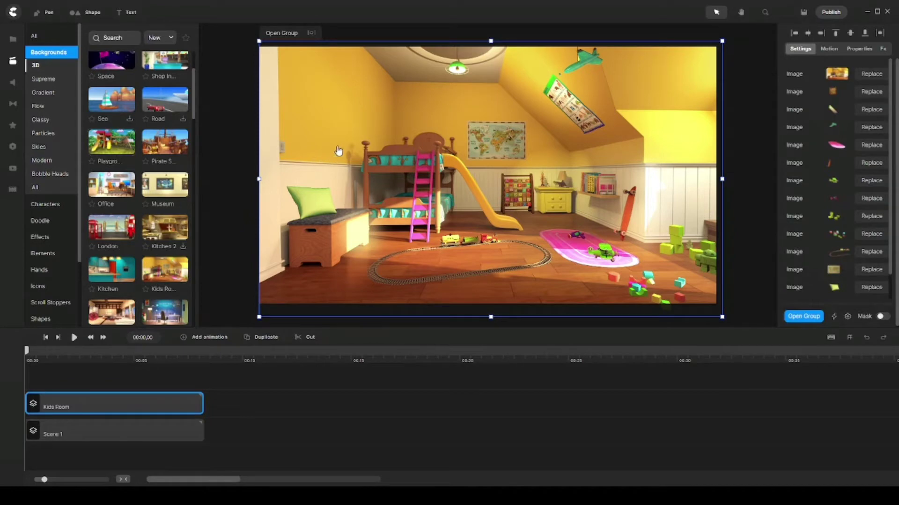
{"action": "left_click_drag", "start_coordinate": [393, 142], "coordinate": [837, 142]}
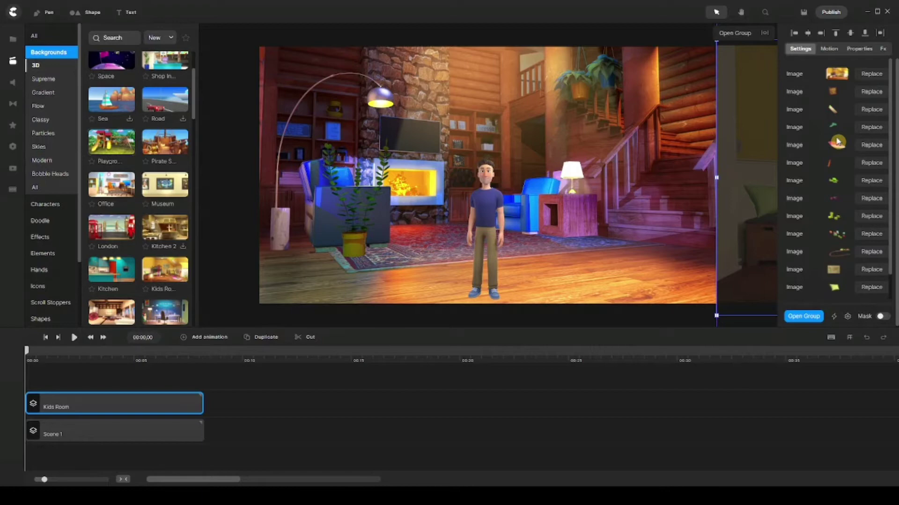
{"action": "left_click_drag", "start_coordinate": [837, 141], "coordinate": [837, 141]}
{"action": "scroll", "coordinate": [463, 191], "scroll_direction": "down", "scroll_amount": 5}
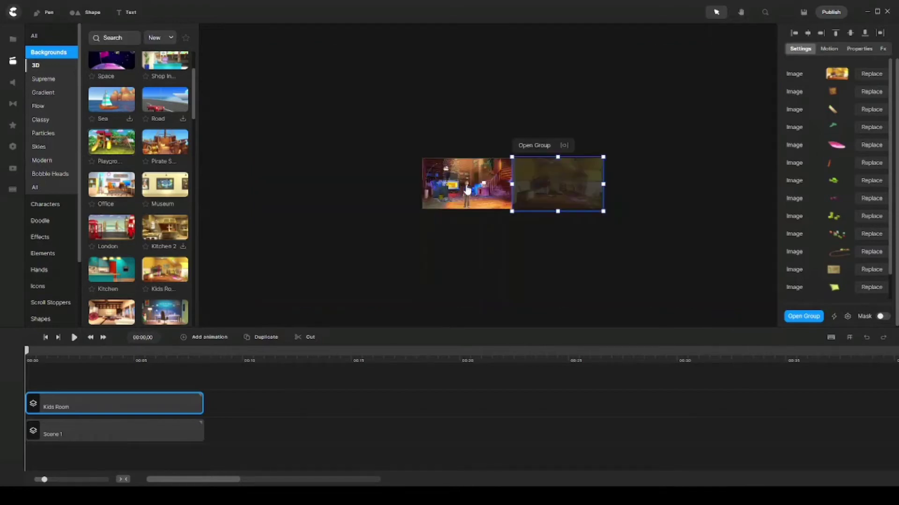
Search the 3D characters for "baby" and add the Baby character to the project
{"action": "double_click", "coordinate": [567, 184]}
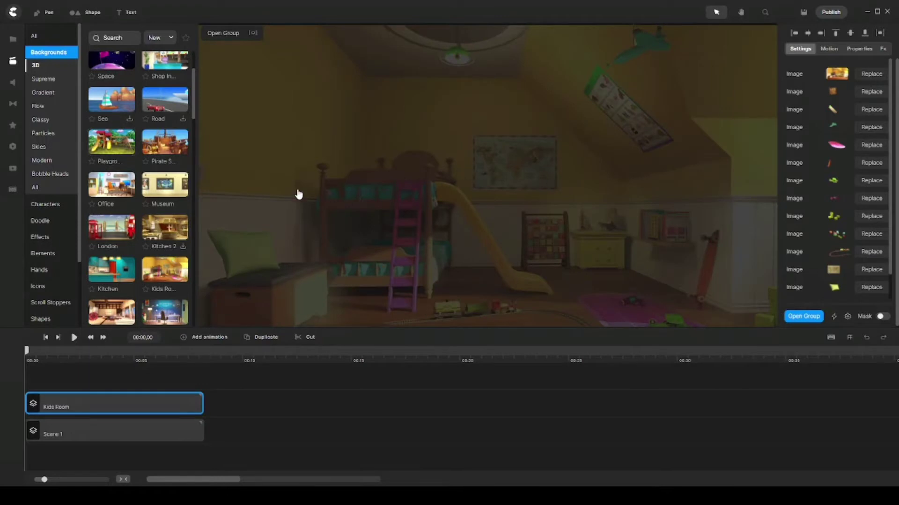
{"action": "left_click", "coordinate": [55, 36]}
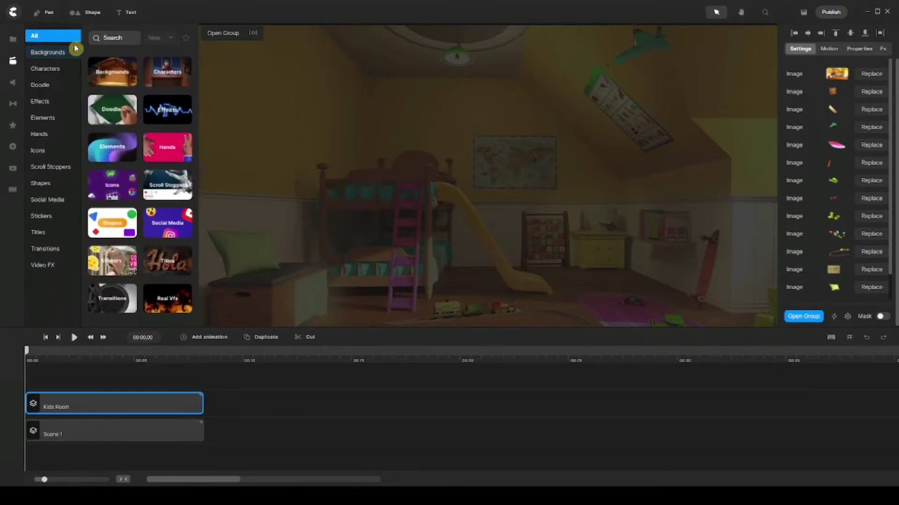
{"action": "left_click", "coordinate": [68, 69]}
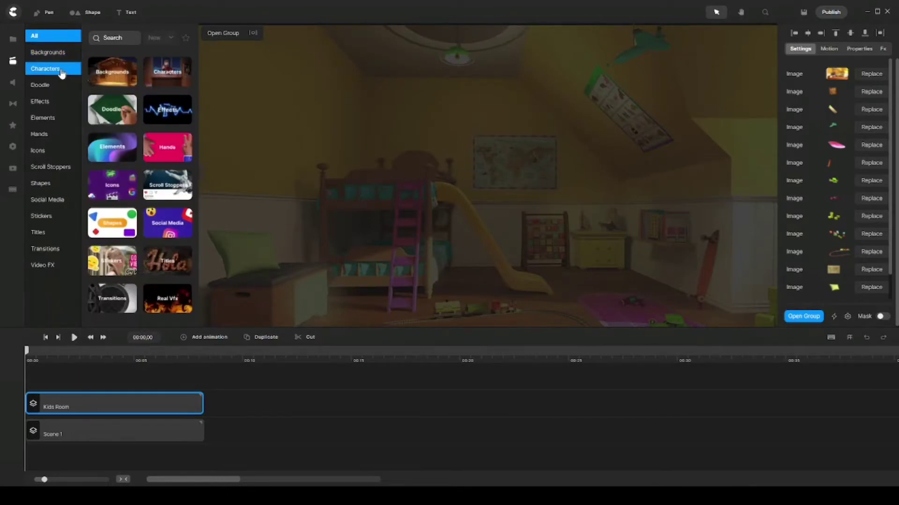
{"action": "left_click", "coordinate": [122, 37]}
{"action": "type", "text": "baby"}
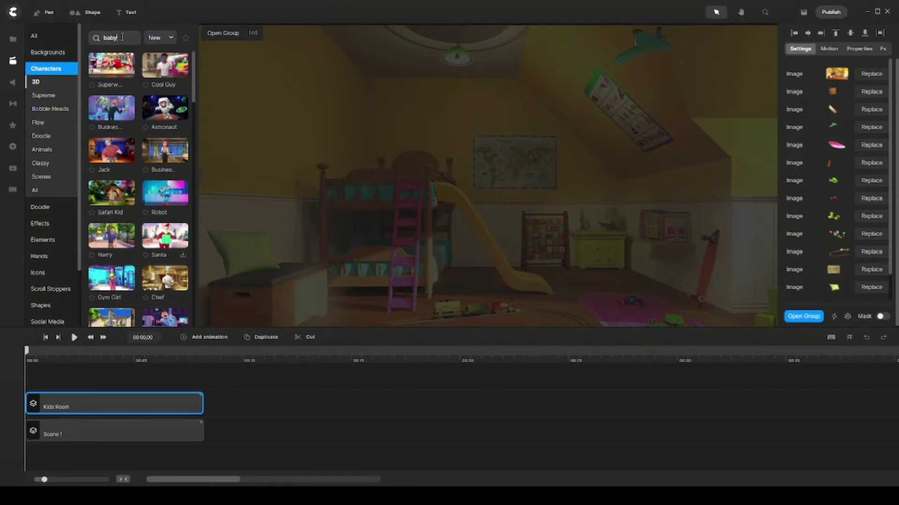
{"action": "left_click_drag", "start_coordinate": [114, 77], "coordinate": [494, 275]}
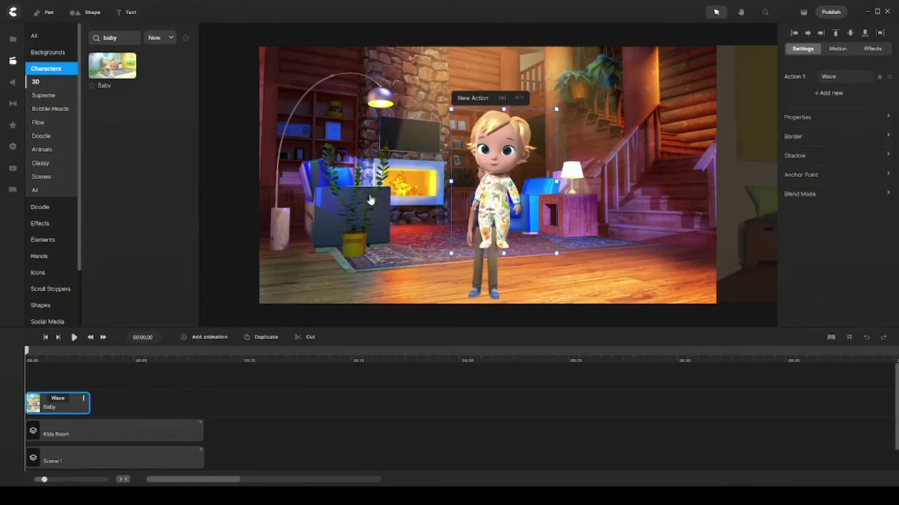
Move the Baby character into the Kids Room, shrink it to under half size and place it on the floor in front of the toy train
{"action": "left_click_drag", "start_coordinate": [495, 186], "coordinate": [779, 189]}
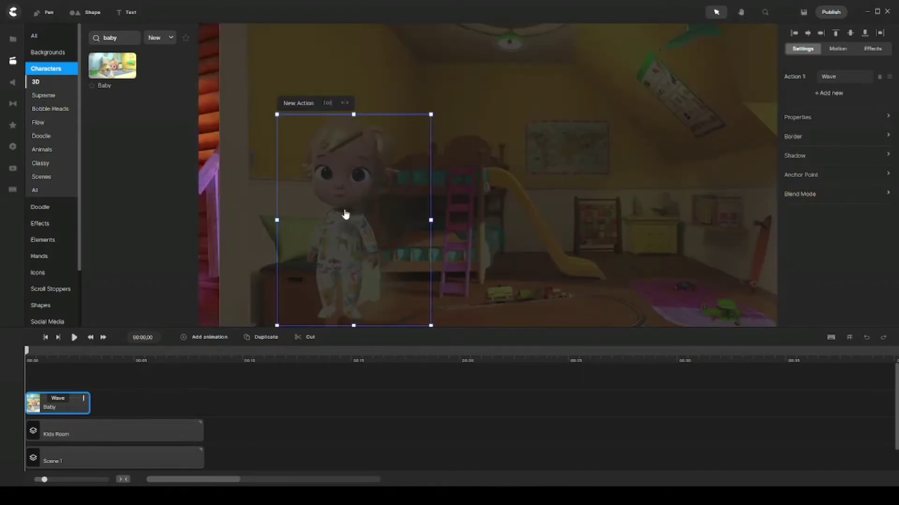
{"action": "left_click_drag", "start_coordinate": [349, 216], "coordinate": [553, 213]}
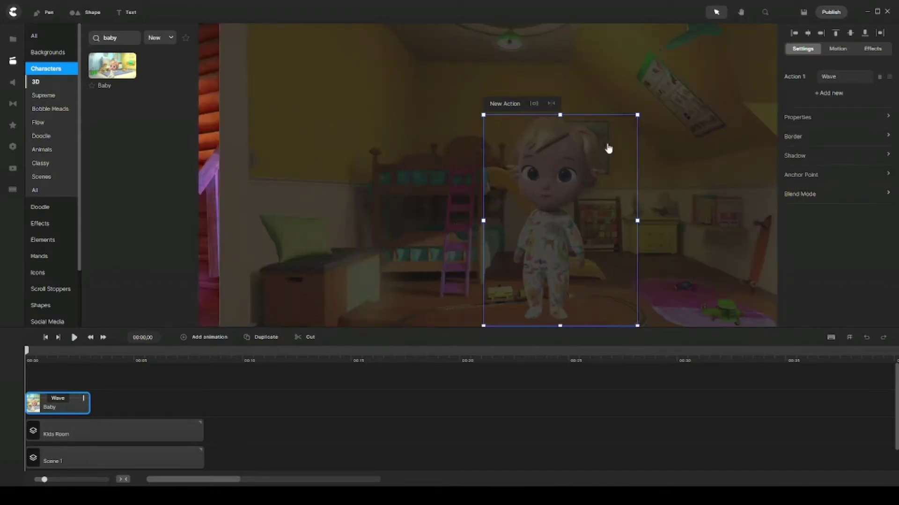
{"action": "left_click_drag", "start_coordinate": [639, 115], "coordinate": [550, 235]}
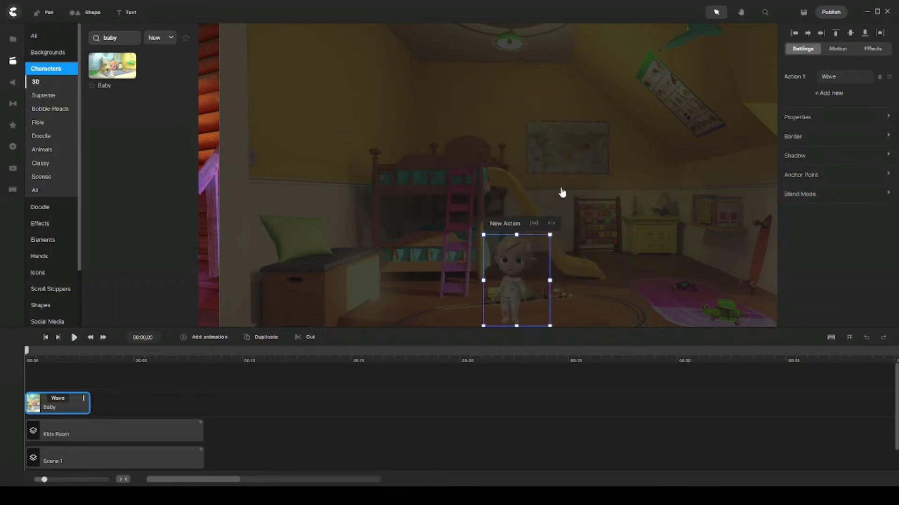
{"action": "left_click", "coordinate": [742, 14]}
{"action": "left_click_drag", "start_coordinate": [656, 170], "coordinate": [643, 103]}
{"action": "left_click", "coordinate": [716, 13]}
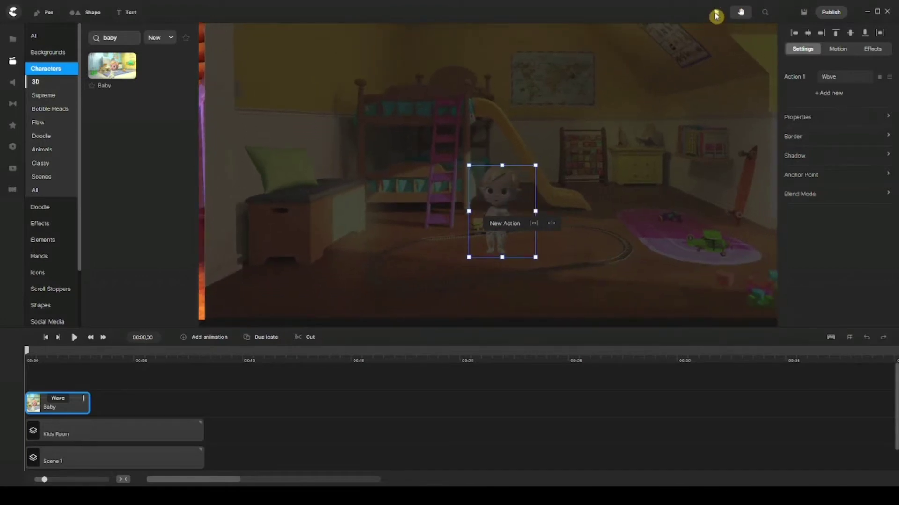
{"action": "left_click_drag", "start_coordinate": [507, 228], "coordinate": [514, 258]}
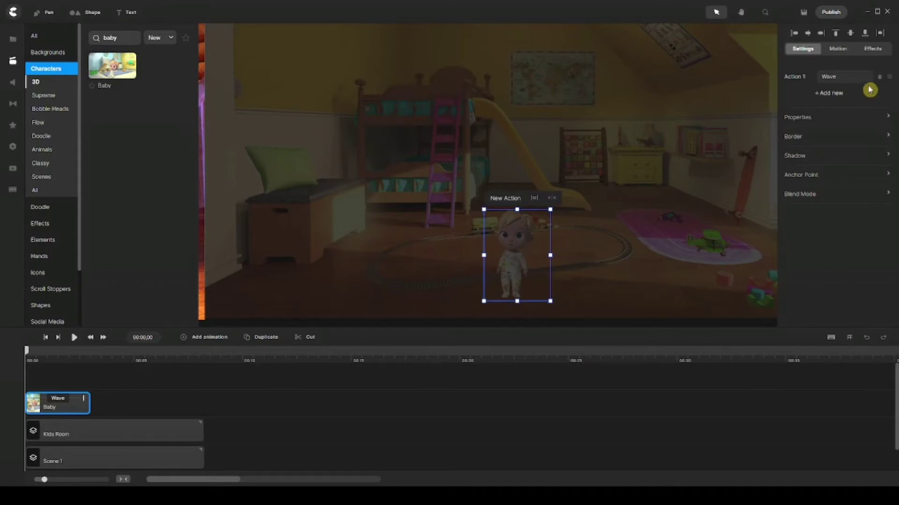
Change the Baby's action to Playing With a Toy, extend its clip to match the Kids Room clip and nudge the character on the floor
{"action": "left_click", "coordinate": [840, 79]}
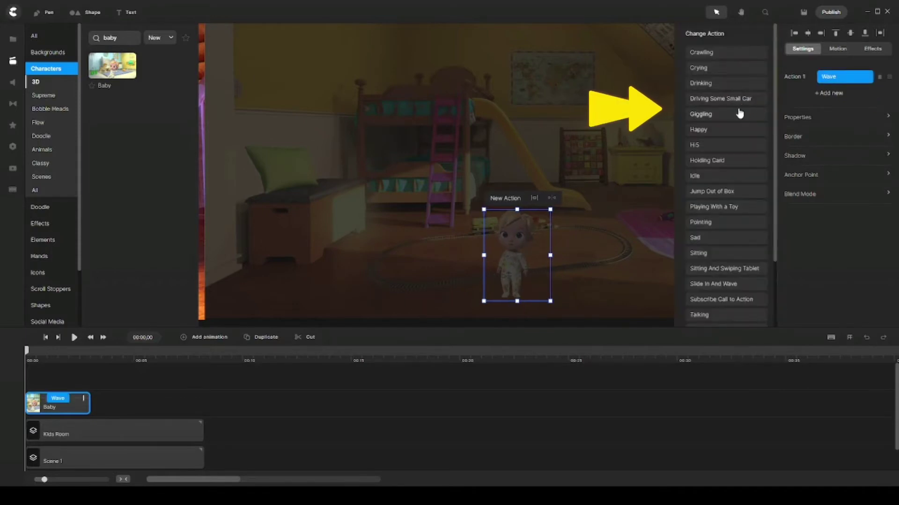
{"action": "left_click", "coordinate": [714, 210]}
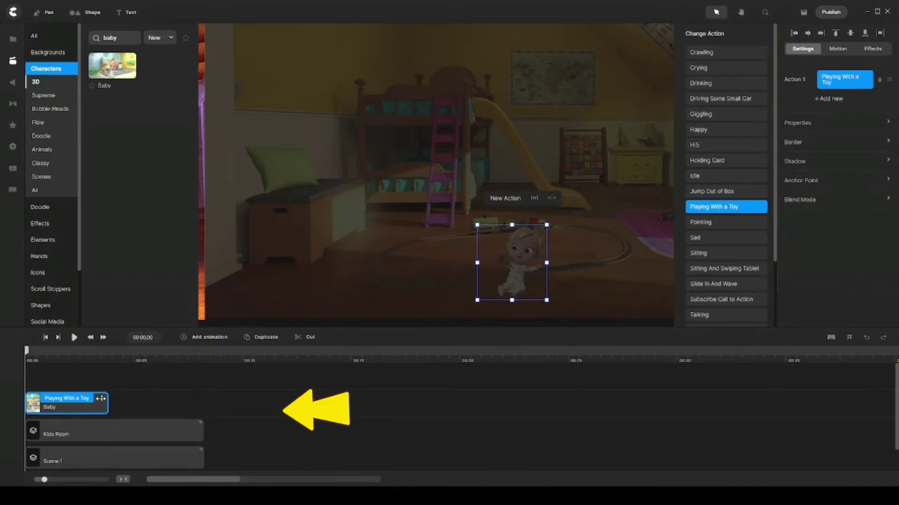
{"action": "left_click_drag", "start_coordinate": [97, 405], "coordinate": [196, 397]}
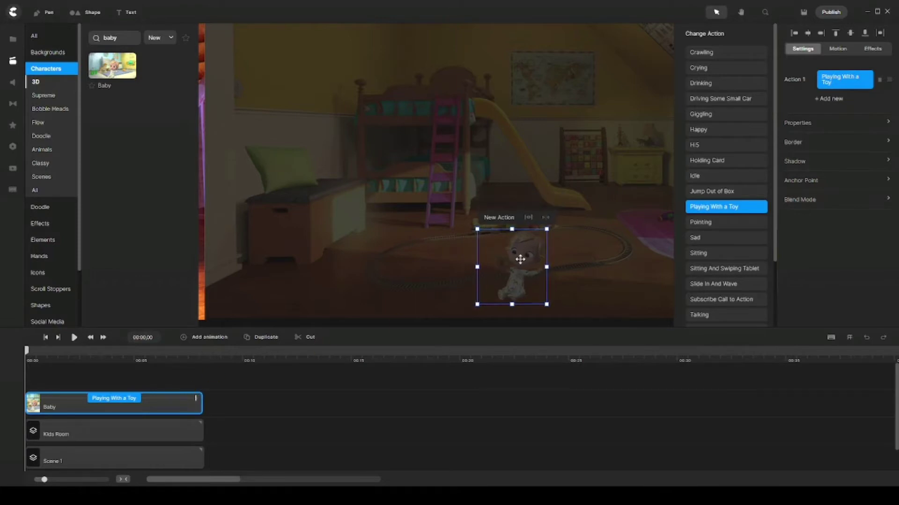
{"action": "left_click_drag", "start_coordinate": [519, 259], "coordinate": [518, 259]}
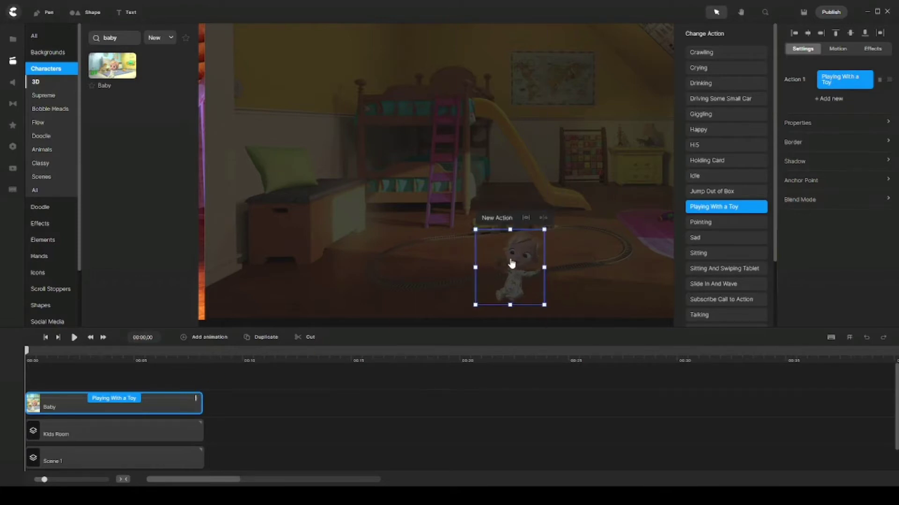
{"action": "left_click", "coordinate": [12, 60]}
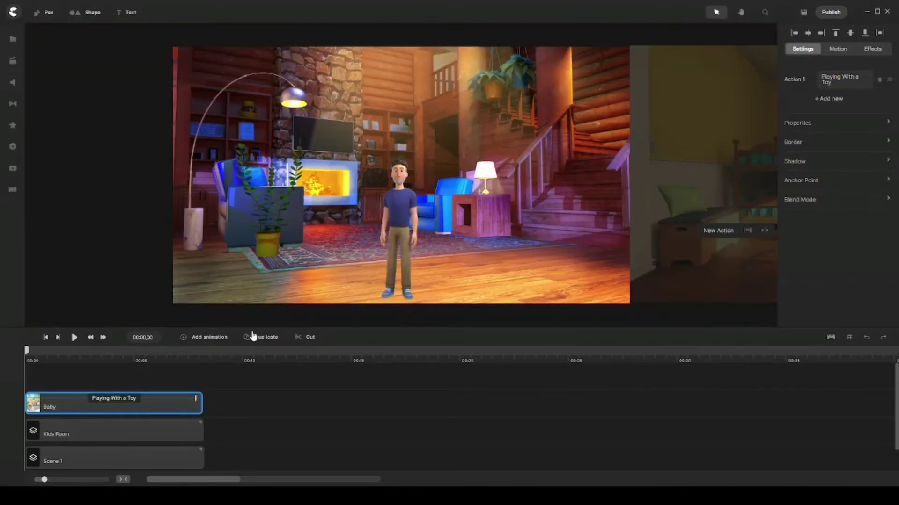
Group the Baby and Kids Room clips together and rename the group Scene 2
{"action": "left_click", "coordinate": [236, 386]}
{"action": "left_click", "coordinate": [235, 390]}
{"action": "left_click_drag", "start_coordinate": [223, 372], "coordinate": [155, 431]}
{"action": "right_click", "coordinate": [155, 431]}
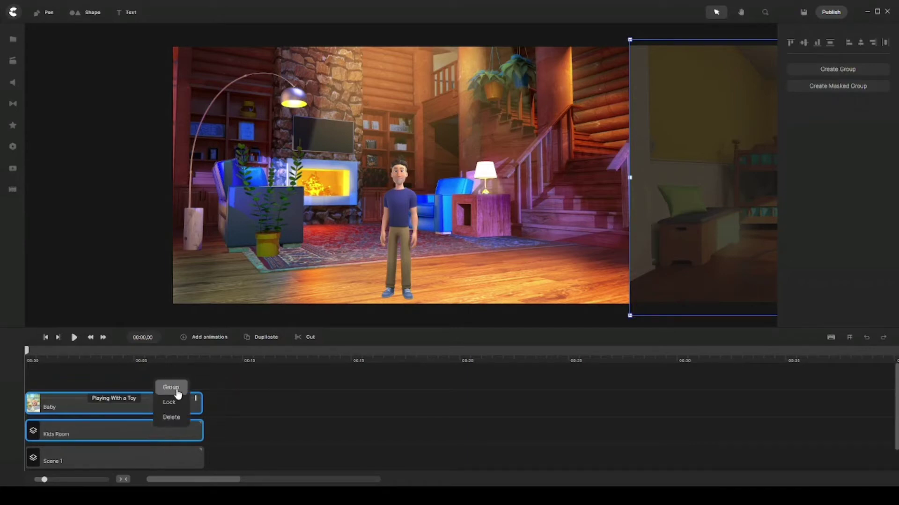
{"action": "left_click", "coordinate": [176, 392]}
{"action": "right_click", "coordinate": [159, 404]}
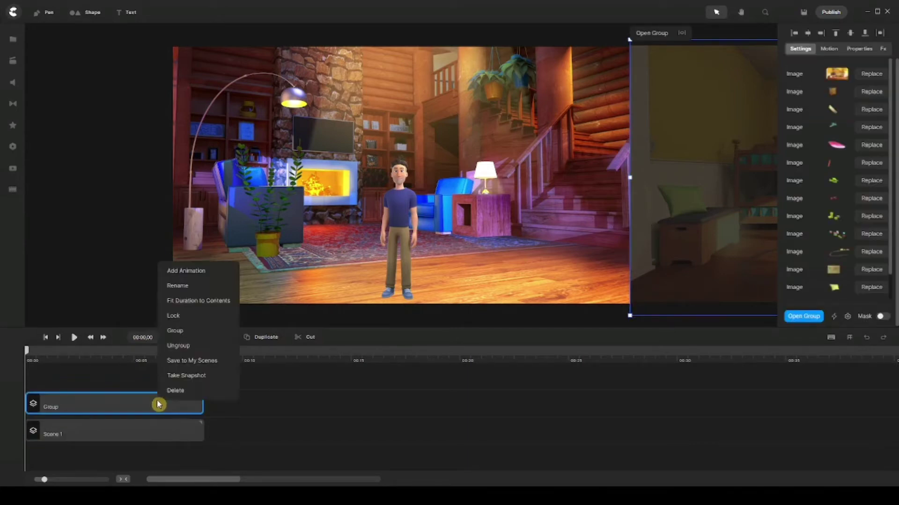
{"action": "left_click", "coordinate": [205, 300]}
{"action": "type", "text": "Scene 2"}
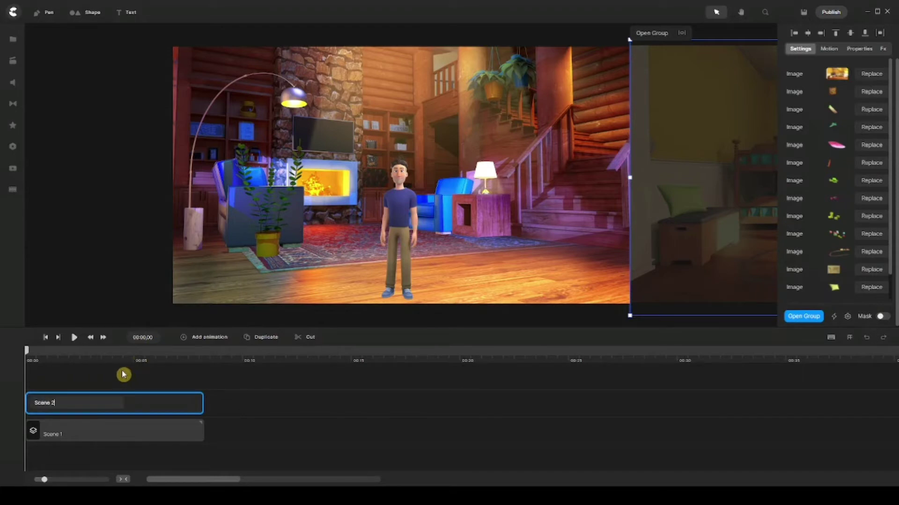
{"action": "left_click", "coordinate": [242, 407]}
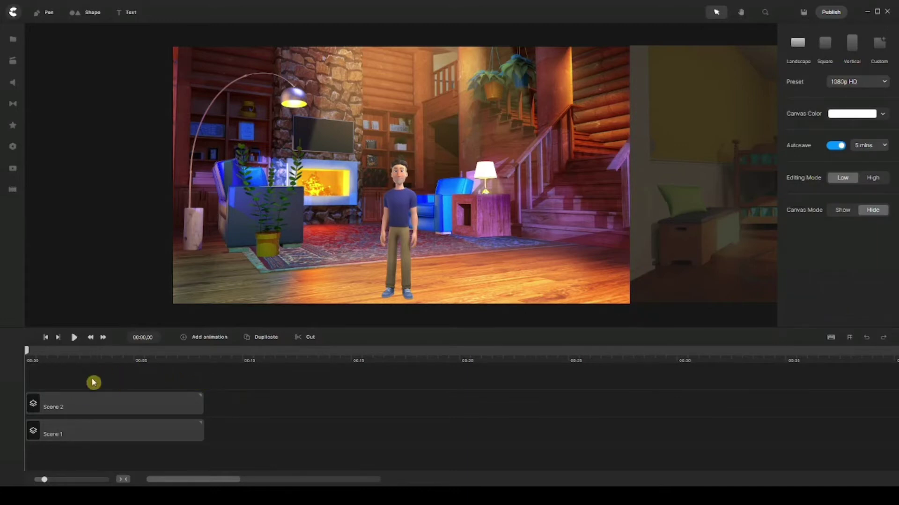
Shift the Scene 2 clip to begin shortly after 6 seconds, overlapping the end of Scene 1, and set the playhead at its start
{"action": "left_click", "coordinate": [86, 406]}
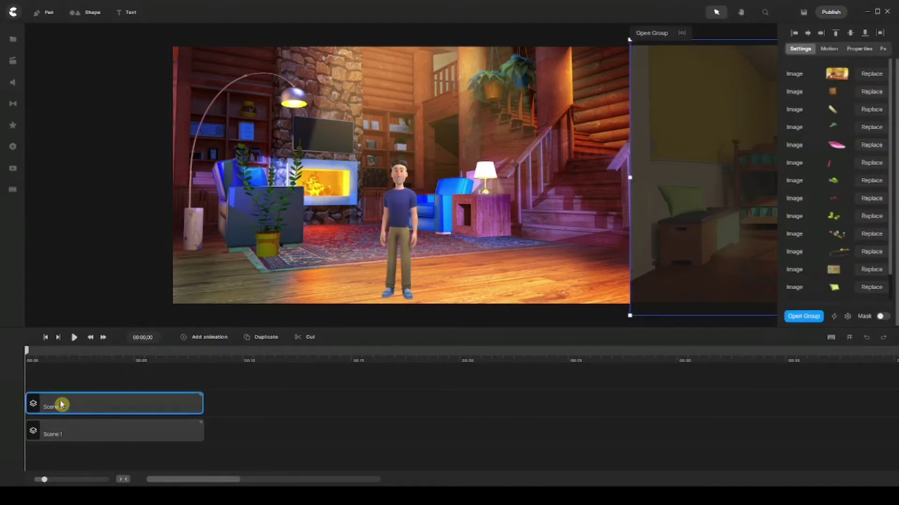
{"action": "left_click_drag", "start_coordinate": [62, 405], "coordinate": [201, 404]}
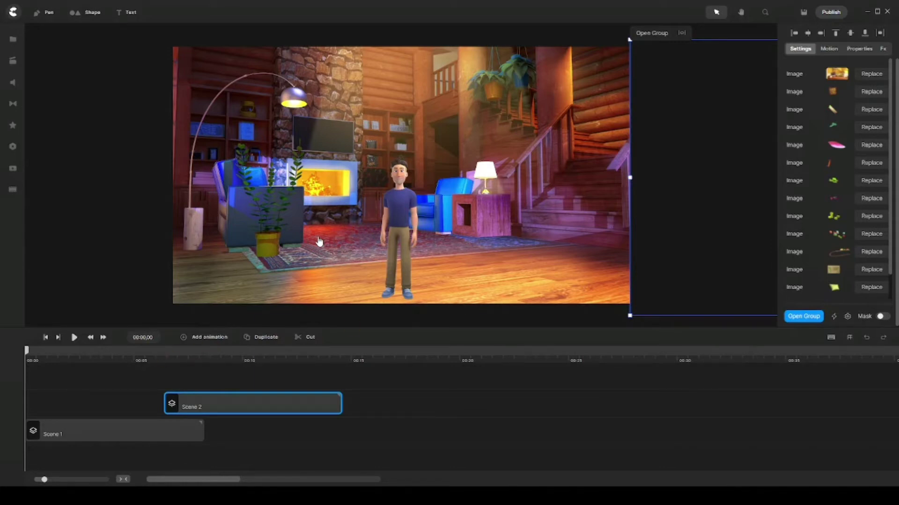
{"action": "left_click", "coordinate": [166, 434]}
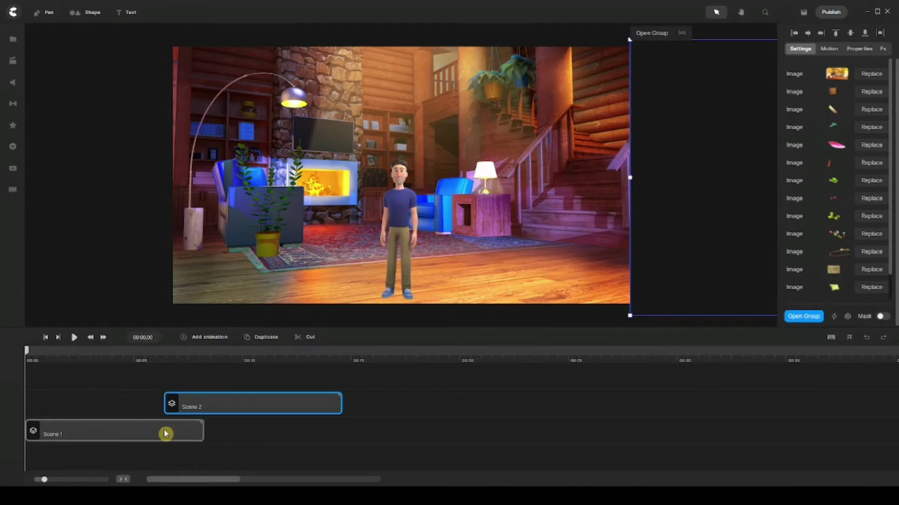
{"action": "left_click", "coordinate": [150, 352]}
{"action": "left_click_drag", "start_coordinate": [151, 352], "coordinate": [164, 351]}
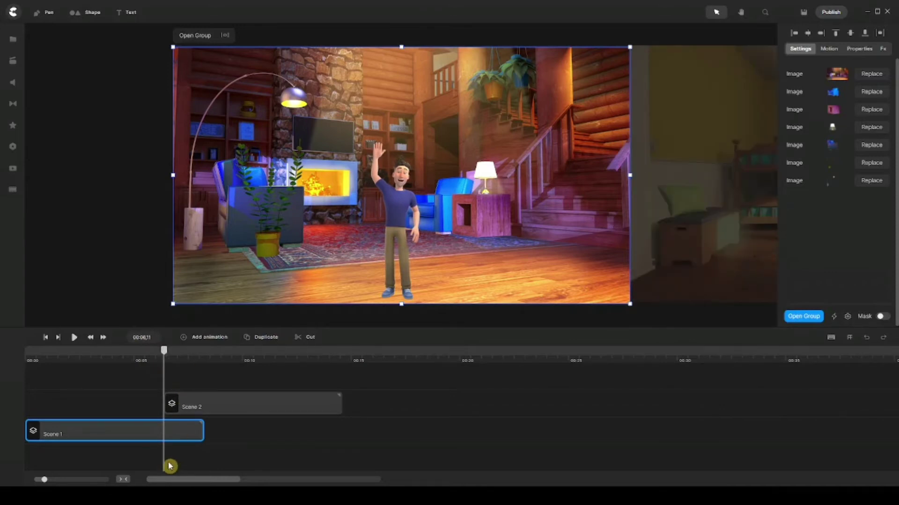
Add a Position animation with Linear easing to Scene 1 at the start of Scene 2
{"action": "left_click", "coordinate": [205, 338]}
{"action": "left_click", "coordinate": [236, 192]}
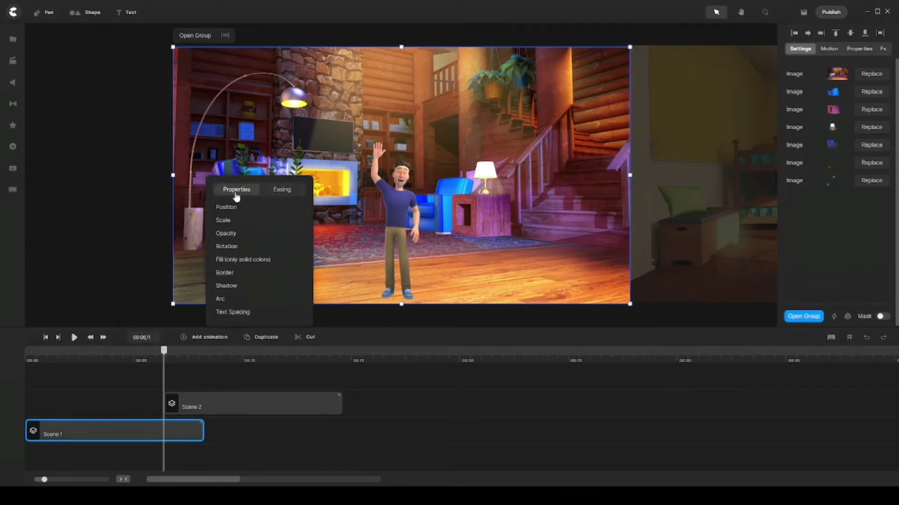
{"action": "left_click", "coordinate": [234, 208]}
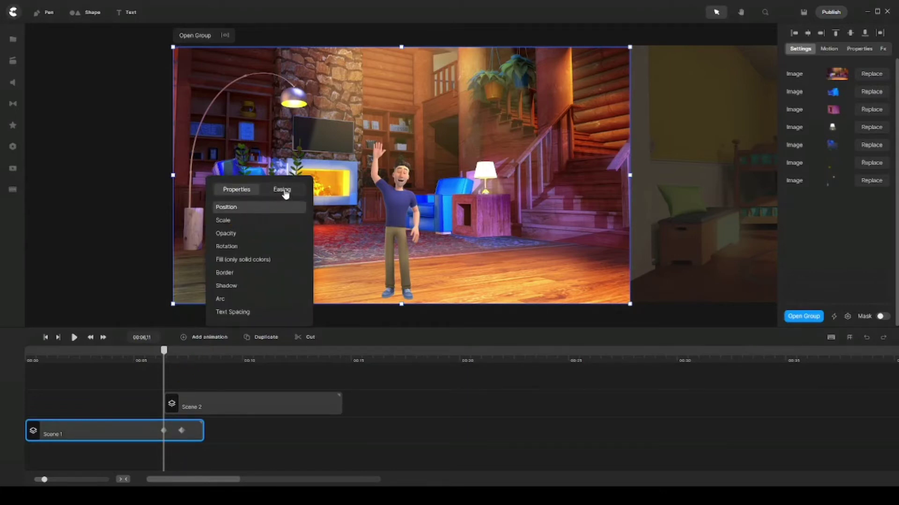
{"action": "left_click", "coordinate": [281, 191]}
{"action": "left_click", "coordinate": [229, 255]}
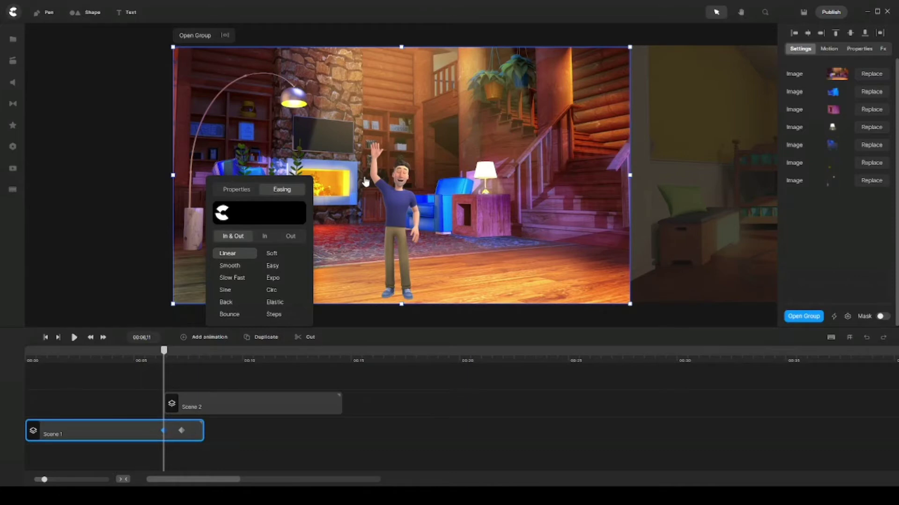
At Scene 1's second keyframe, slide the scene off the canvas to the left and extend the animation to the clip's end
{"action": "left_click", "coordinate": [182, 431]}
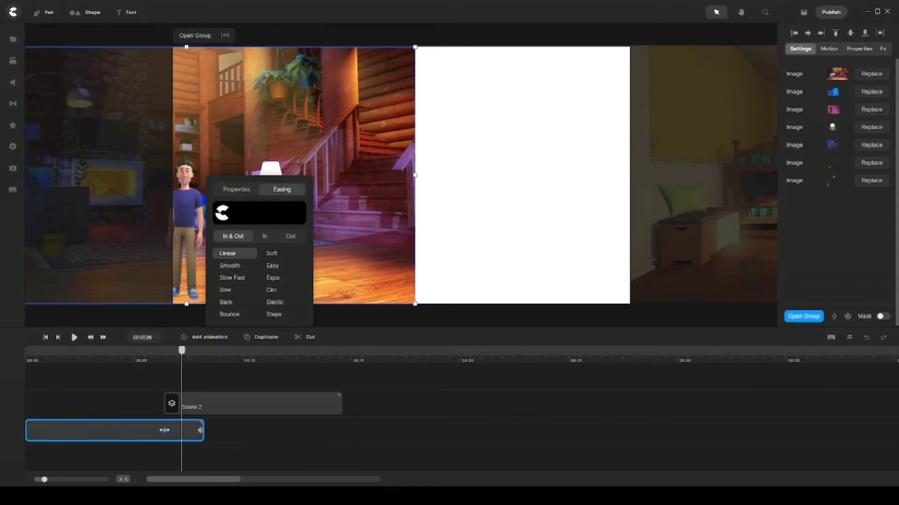
{"action": "left_click", "coordinate": [164, 351]}
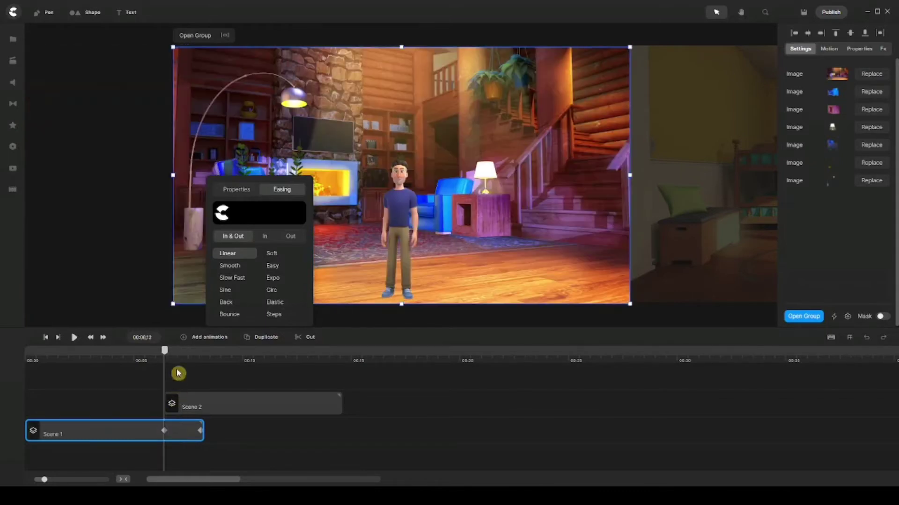
{"action": "left_click", "coordinate": [164, 431]}
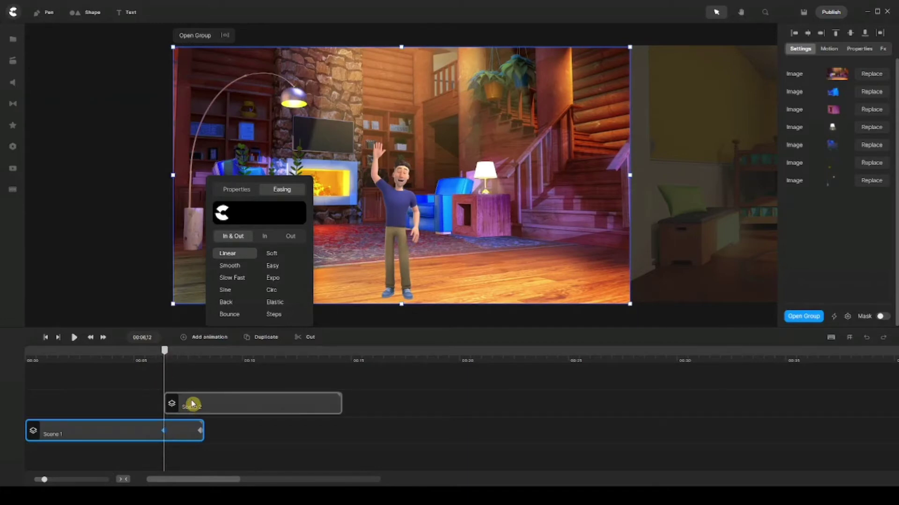
Add a Position animation with Linear easing to Scene 2 at the beginning of its clip
{"action": "left_click", "coordinate": [192, 403]}
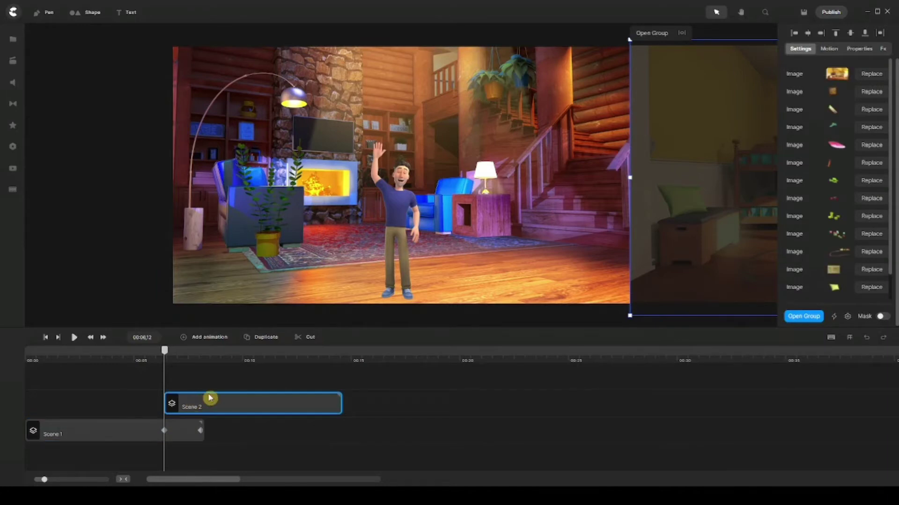
{"action": "left_click", "coordinate": [203, 338]}
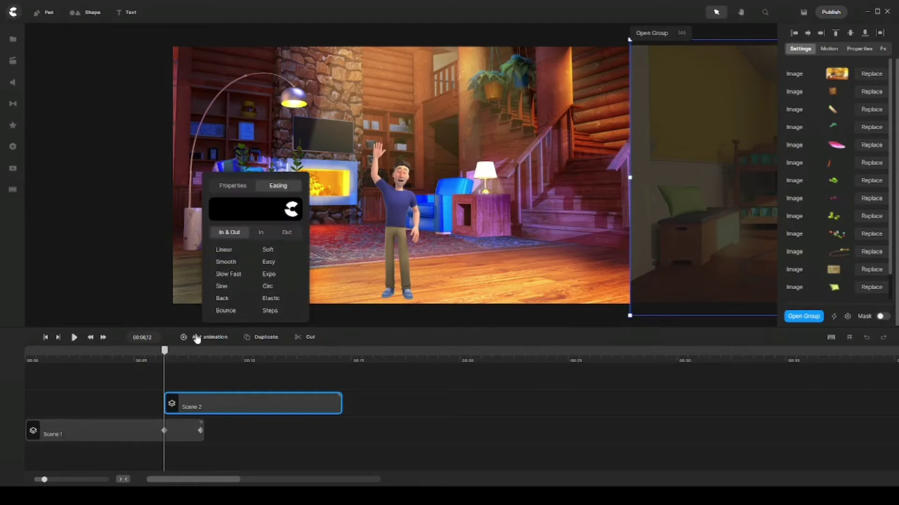
{"action": "left_click", "coordinate": [239, 189]}
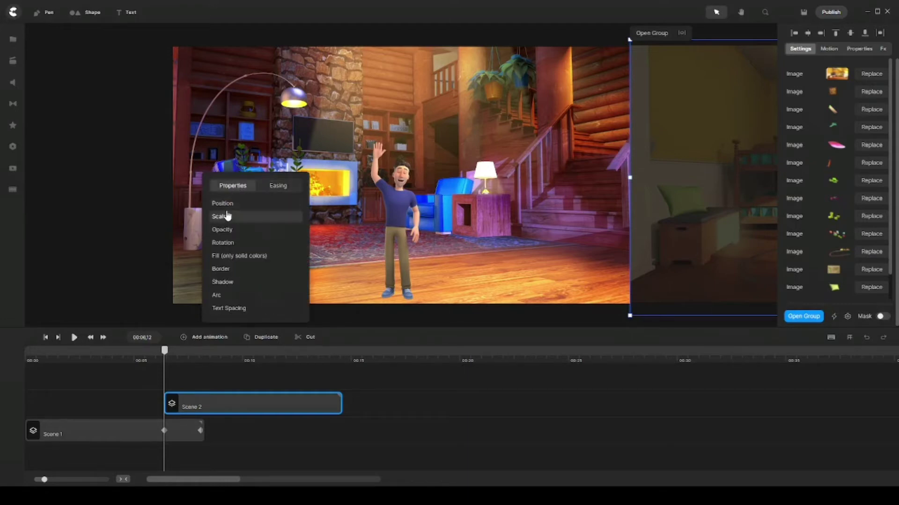
{"action": "left_click", "coordinate": [226, 203]}
{"action": "left_click", "coordinate": [281, 188]}
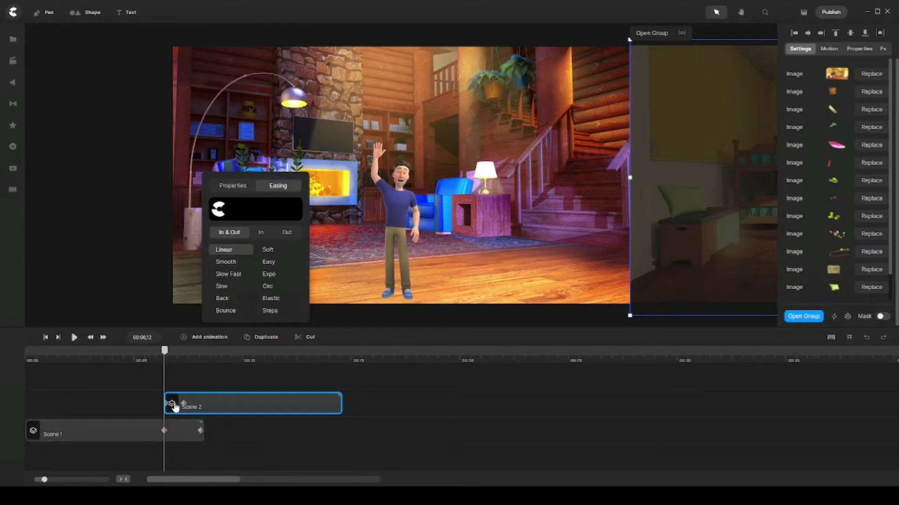
At Scene 2's first keyframe, adjust the scene's starting position against the outside of the canvas's right edge
{"action": "left_click", "coordinate": [171, 405]}
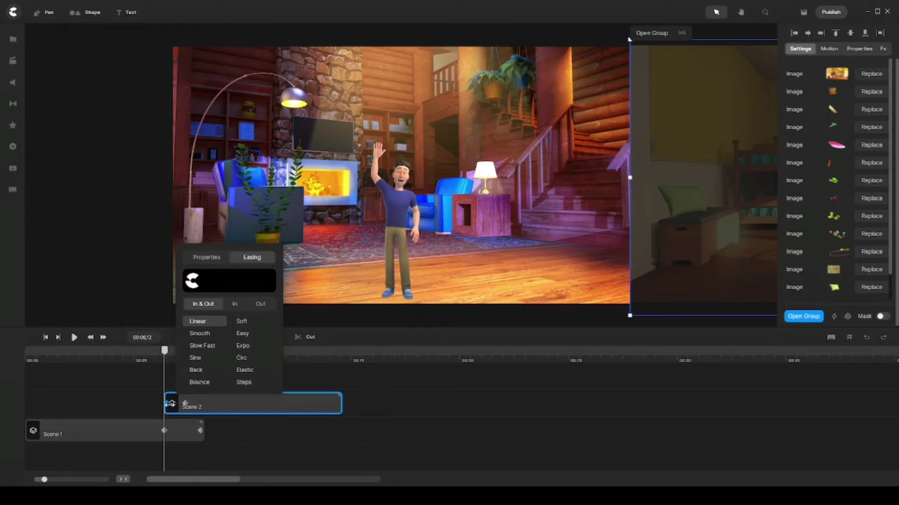
{"action": "left_click", "coordinate": [170, 405]}
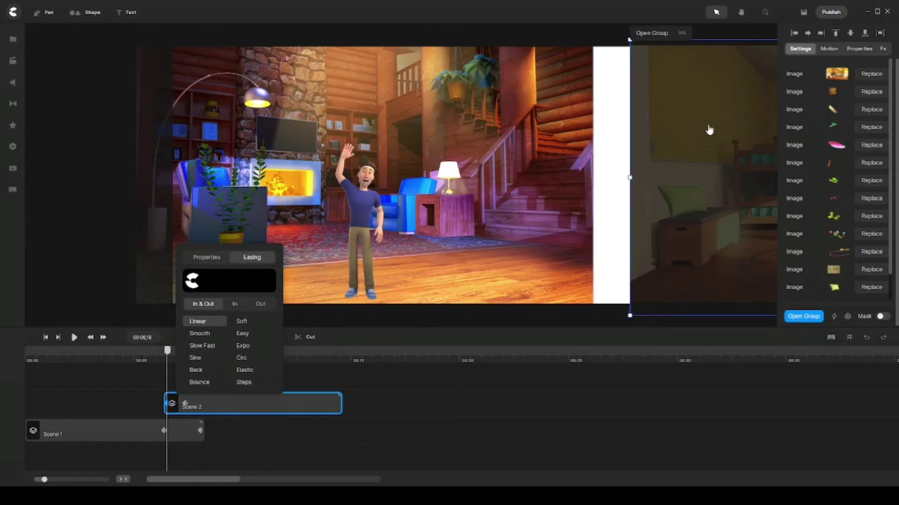
{"action": "mouse_move", "coordinate": [709, 130]}
{"action": "left_mouse_down"}
{"action": "mouse_move", "coordinate": [721, 125]}
{"action": "mouse_move", "coordinate": [709, 125]}
{"action": "left_mouse_up"}
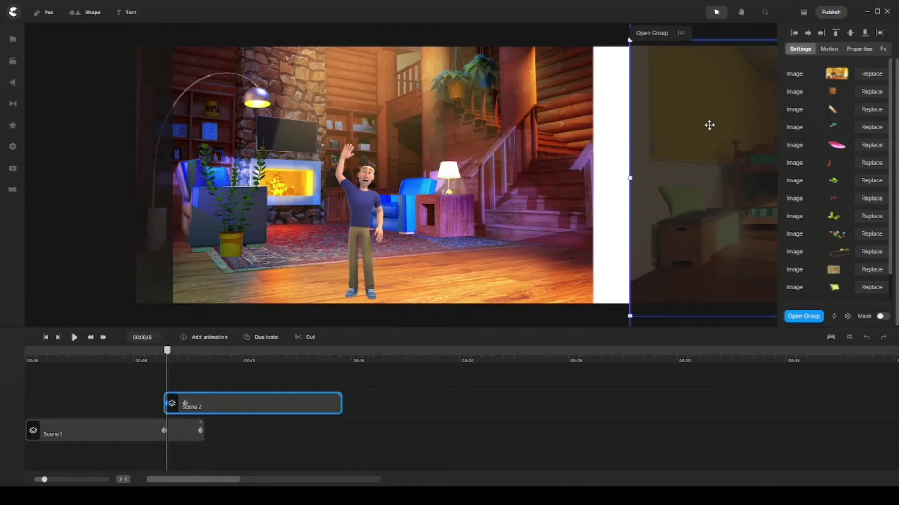
{"action": "left_click", "coordinate": [238, 395]}
{"action": "left_click", "coordinate": [170, 423]}
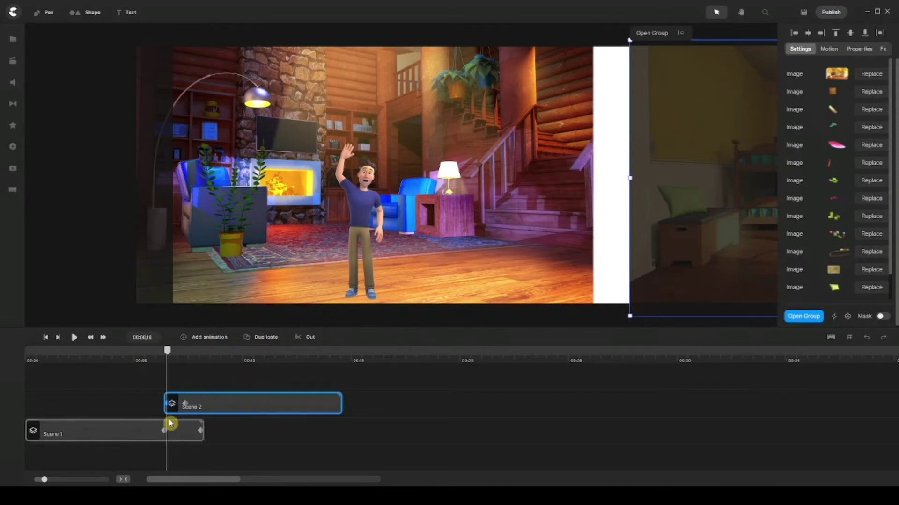
At Scene 2's second keyframe, move the kids' room onto the canvas, and align that keyframe with Scene 1's last one
{"action": "left_click", "coordinate": [186, 405]}
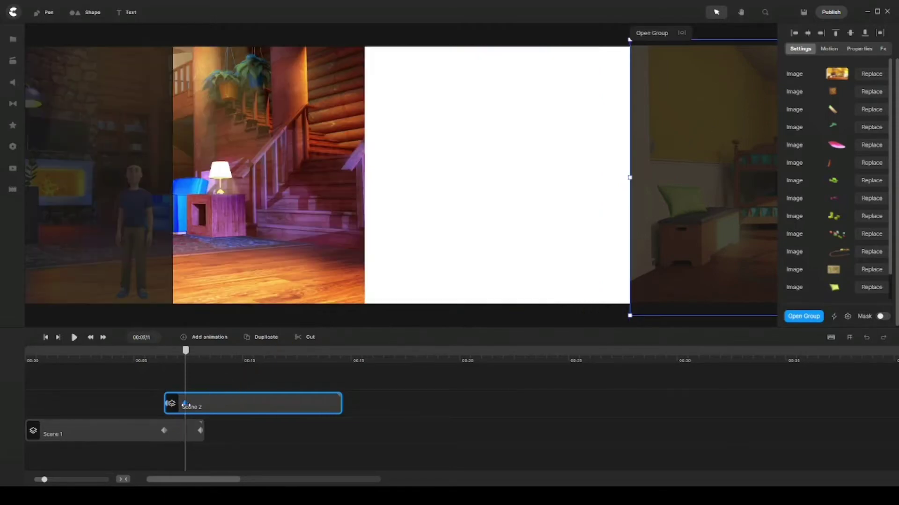
{"action": "left_click", "coordinate": [233, 379]}
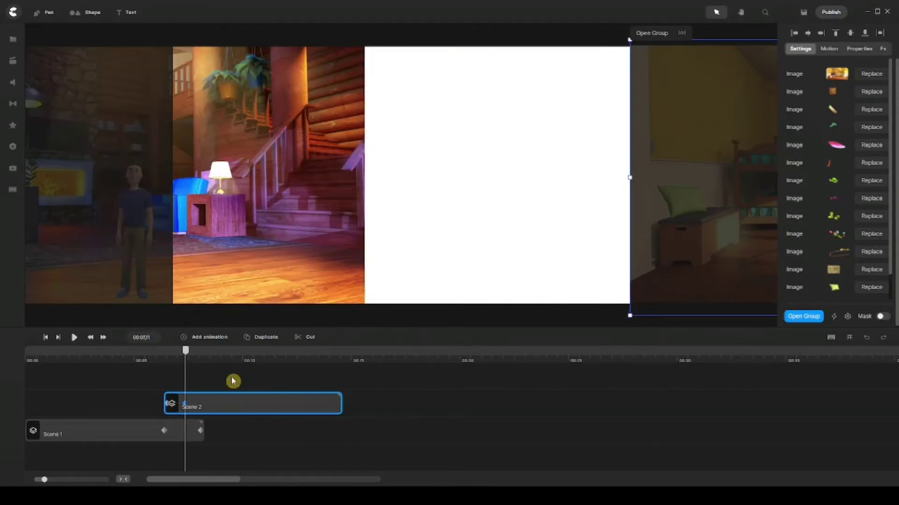
{"action": "left_click", "coordinate": [682, 34]}
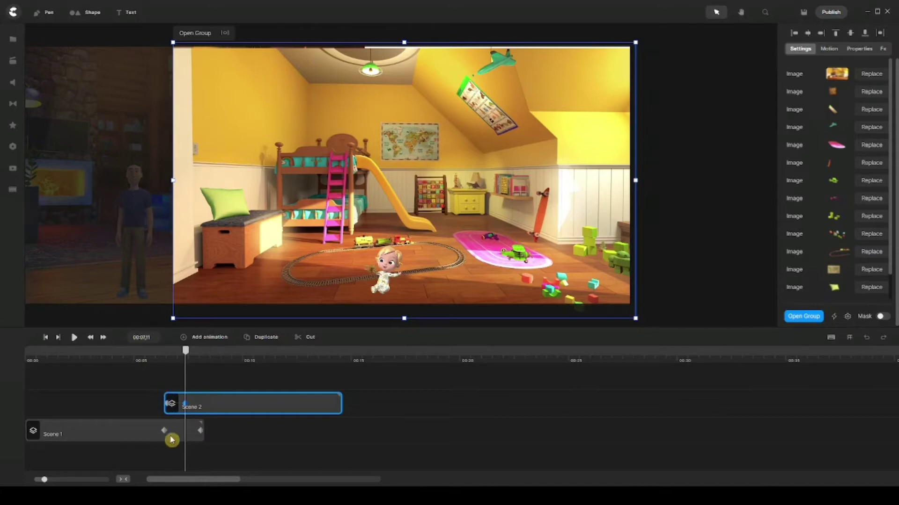
{"action": "left_click_drag", "start_coordinate": [187, 406], "coordinate": [200, 403]}
{"action": "left_click", "coordinate": [188, 364]}
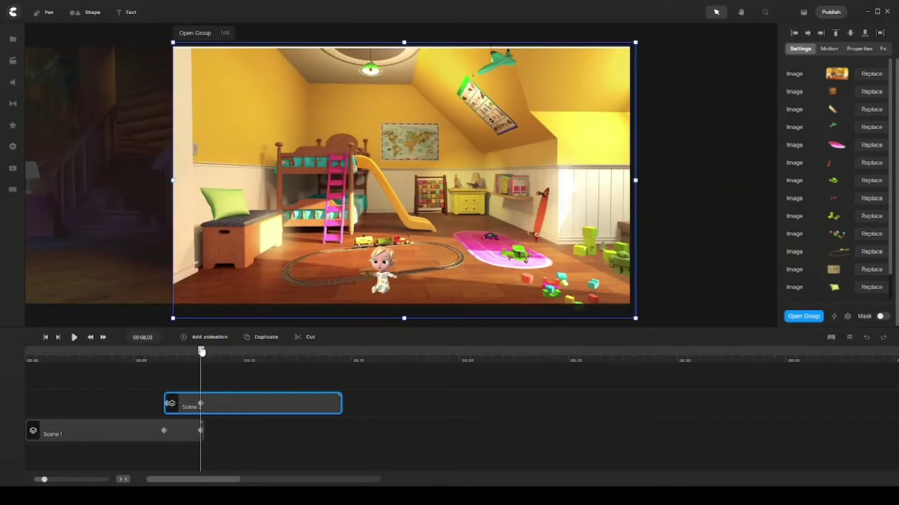
Shift Scene 1's first keyframe to 00:06,16 to line it up with Scene 2's first keyframe
{"action": "left_click_drag", "start_coordinate": [201, 351], "coordinate": [169, 358]}
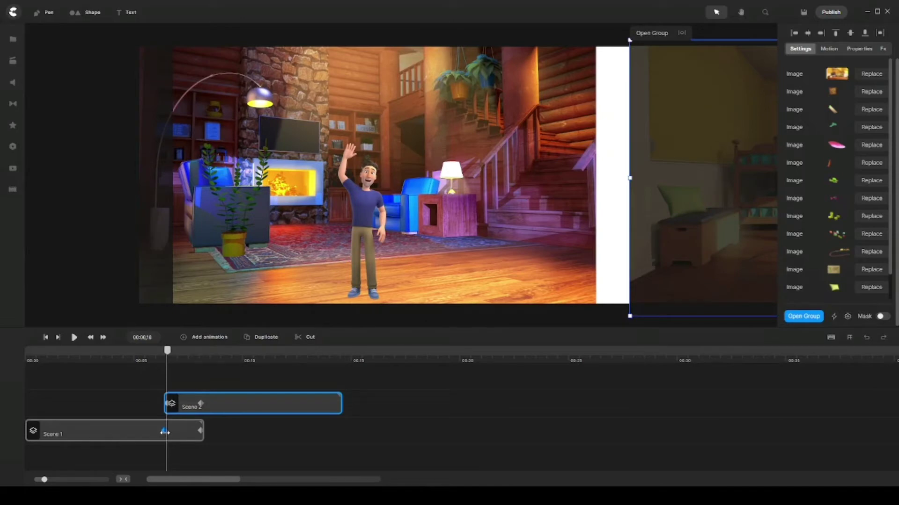
{"action": "left_click_drag", "start_coordinate": [165, 433], "coordinate": [167, 434]}
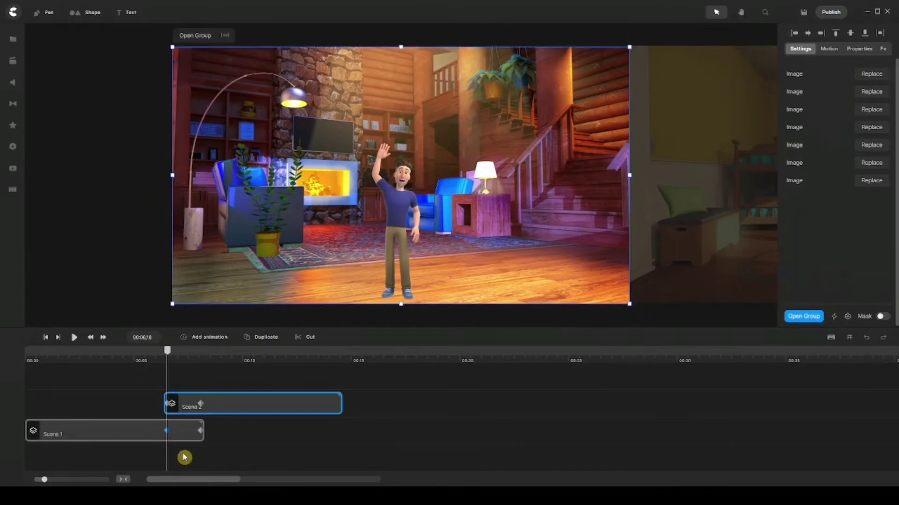
{"action": "left_click", "coordinate": [180, 431]}
Preview the sliding transition between Scene 1 and Scene 2, starting shortly before 5 seconds
{"action": "left_click", "coordinate": [131, 362]}
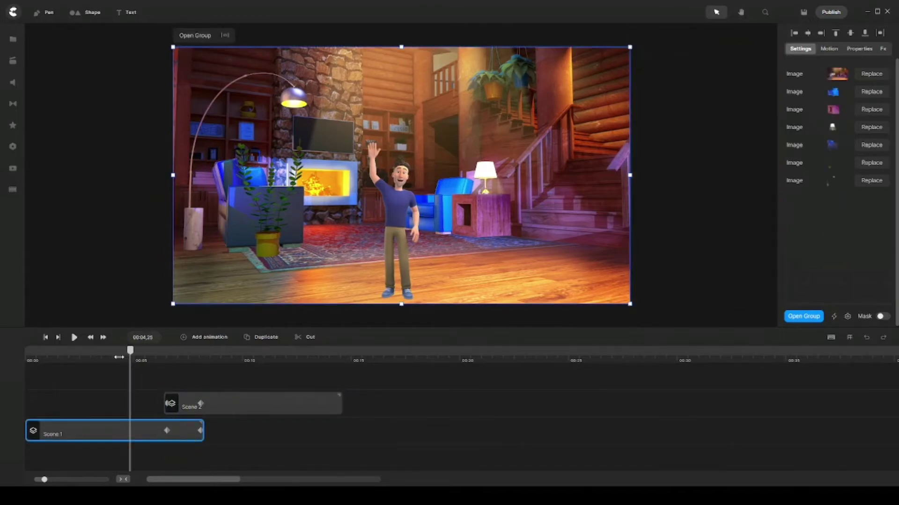
{"action": "key", "text": "space"}
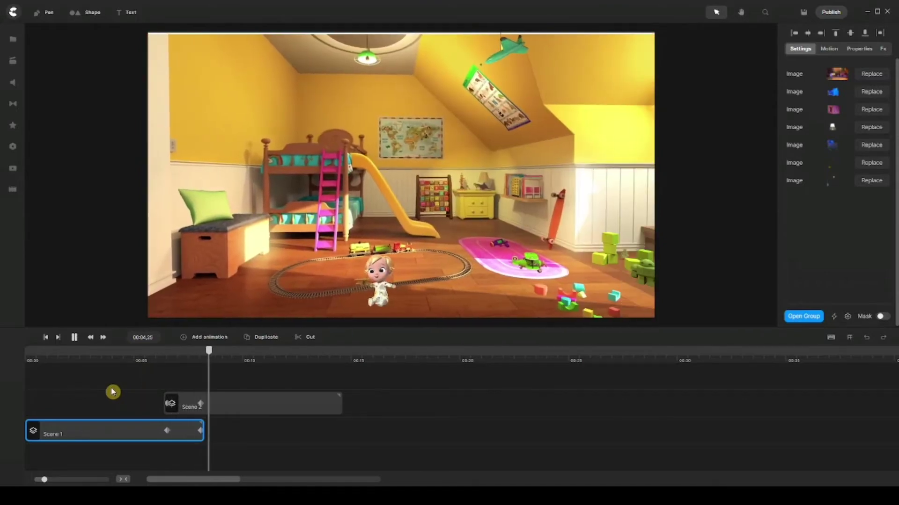
{"action": "key", "text": "space"}
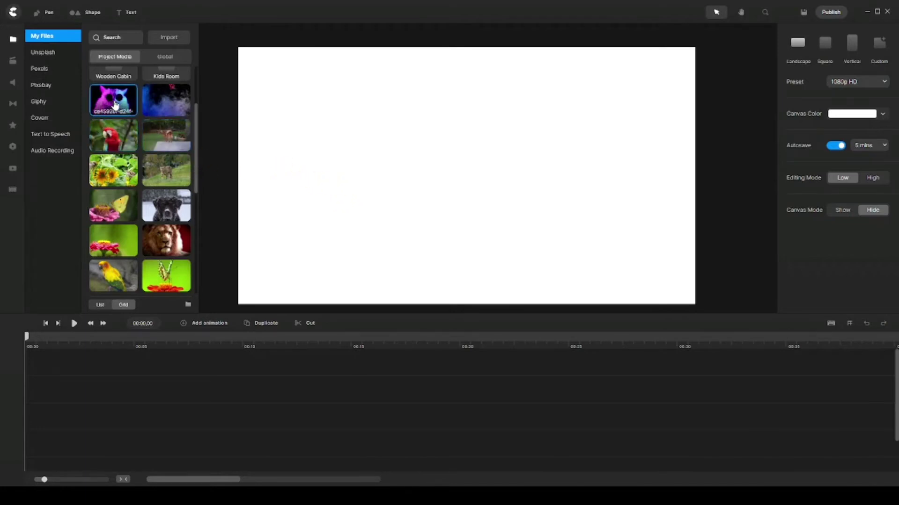
Add the sunglasses cat and snowy dog videos to the empty canvas, scaled to 51% and 49%, side by side along its upper half
{"action": "left_click_drag", "start_coordinate": [115, 104], "coordinate": [324, 136]}
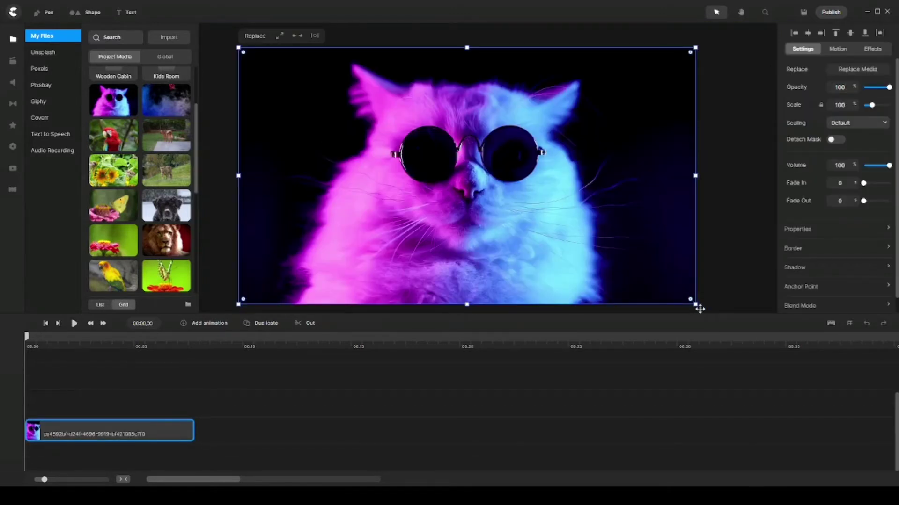
{"action": "left_click_drag", "start_coordinate": [695, 305], "coordinate": [459, 188]}
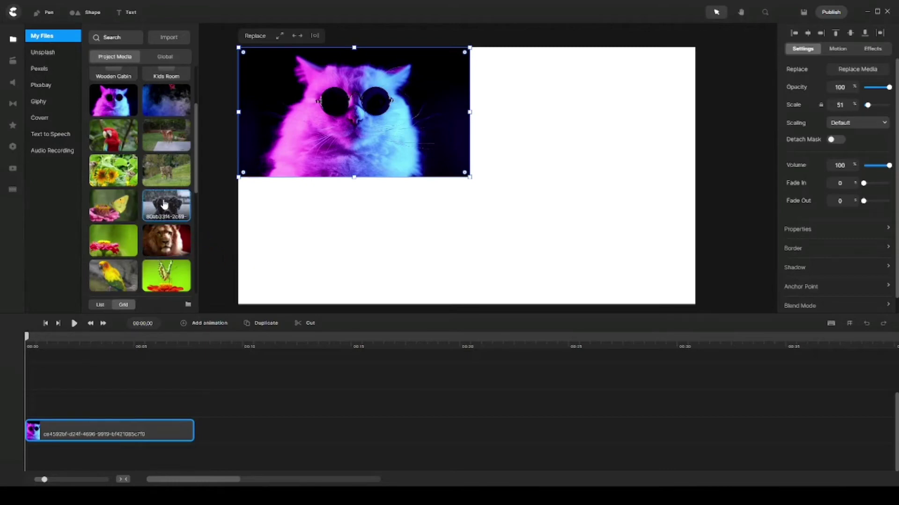
{"action": "left_click_drag", "start_coordinate": [164, 204], "coordinate": [393, 180]}
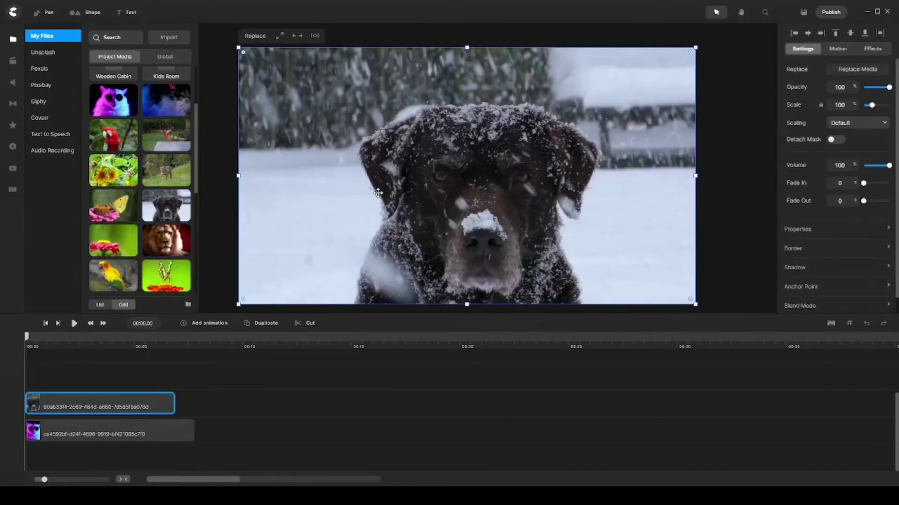
{"action": "left_click_drag", "start_coordinate": [236, 304], "coordinate": [461, 164]}
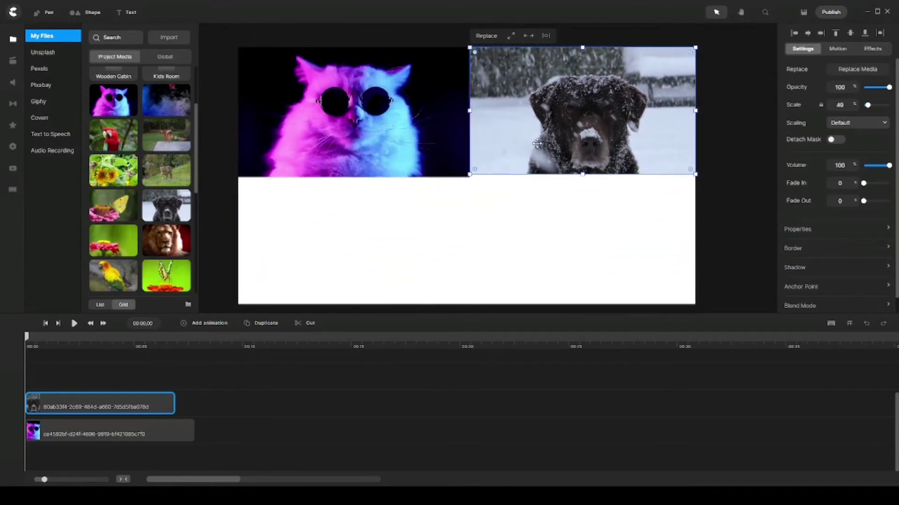
Stretch the dog video to match the cat's height, and fit the lion video below the cat at 51% scale
{"action": "left_click_drag", "start_coordinate": [580, 174], "coordinate": [581, 177]}
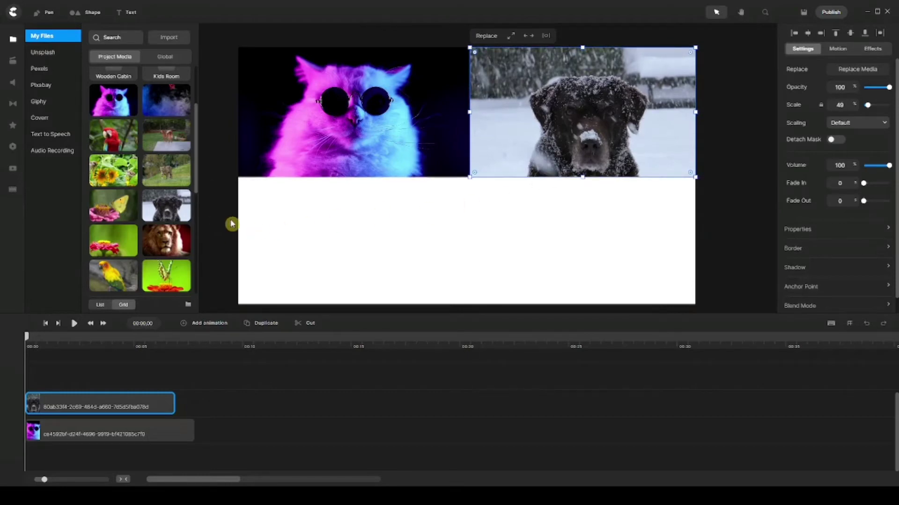
{"action": "left_click_drag", "start_coordinate": [167, 239], "coordinate": [341, 210]}
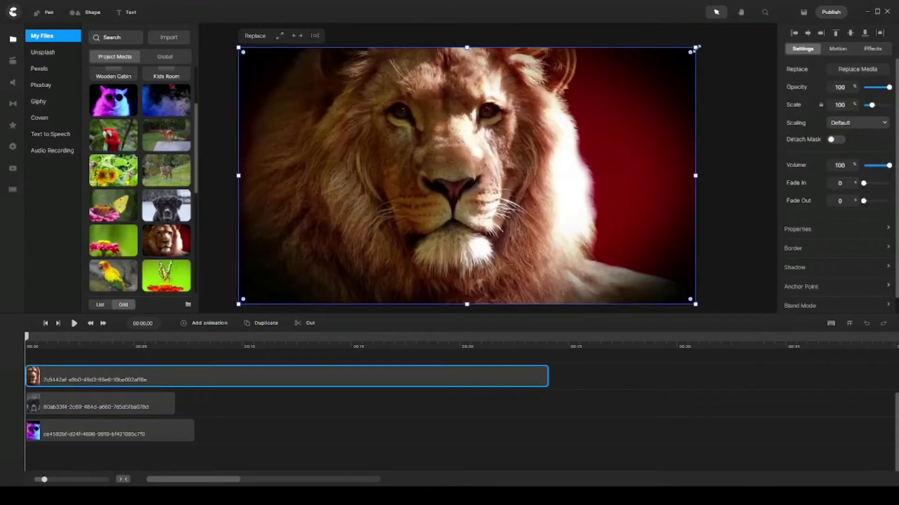
{"action": "left_click_drag", "start_coordinate": [696, 47], "coordinate": [474, 189]}
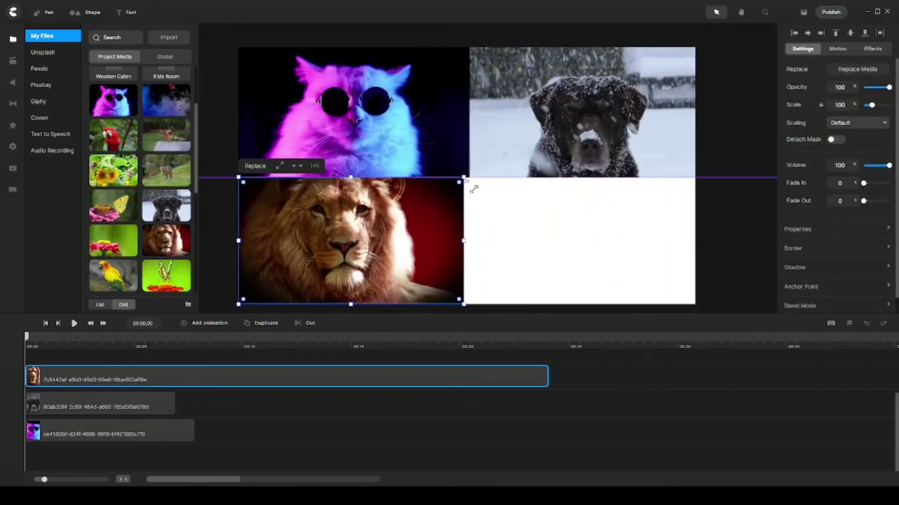
{"action": "left_click_drag", "start_coordinate": [465, 240], "coordinate": [469, 240]}
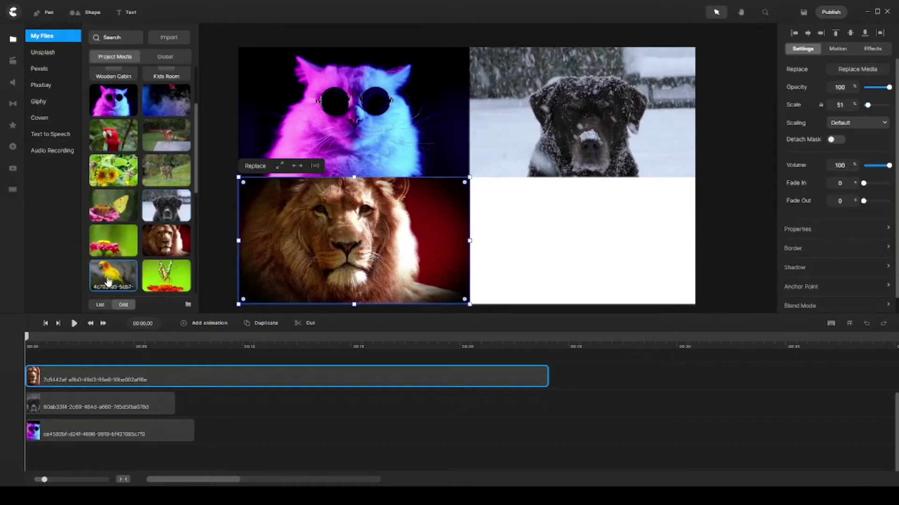
Add the yellow parrot video and scale it to 49% to fill the empty quarter beneath the dog
{"action": "left_click_drag", "start_coordinate": [111, 280], "coordinate": [466, 157]}
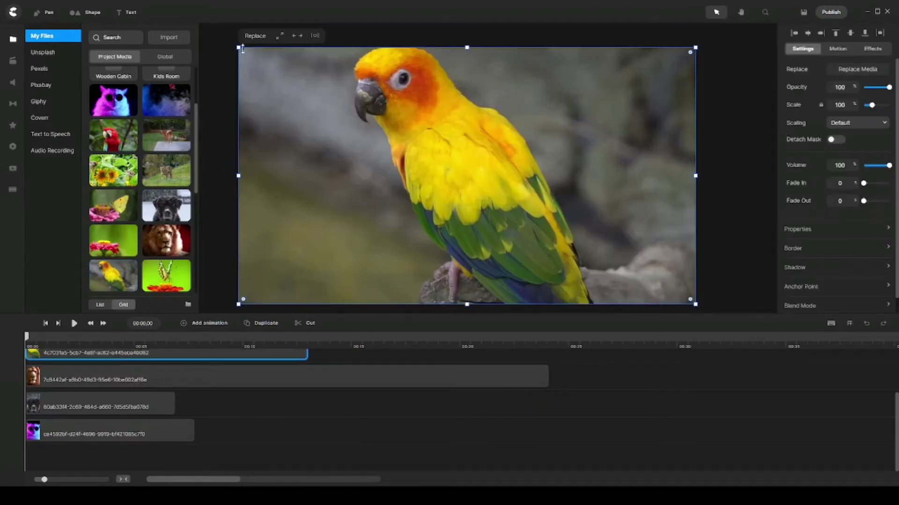
{"action": "left_click_drag", "start_coordinate": [238, 47], "coordinate": [478, 174]}
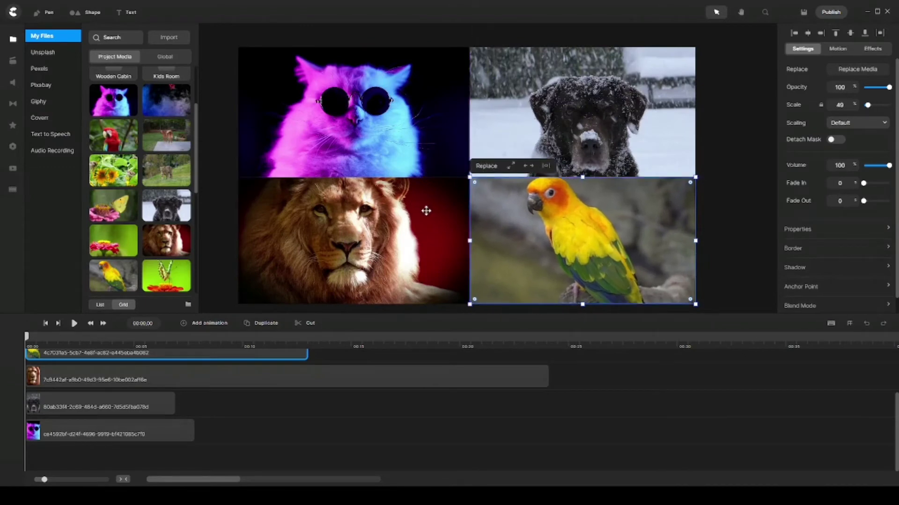
{"action": "left_click", "coordinate": [718, 153]}
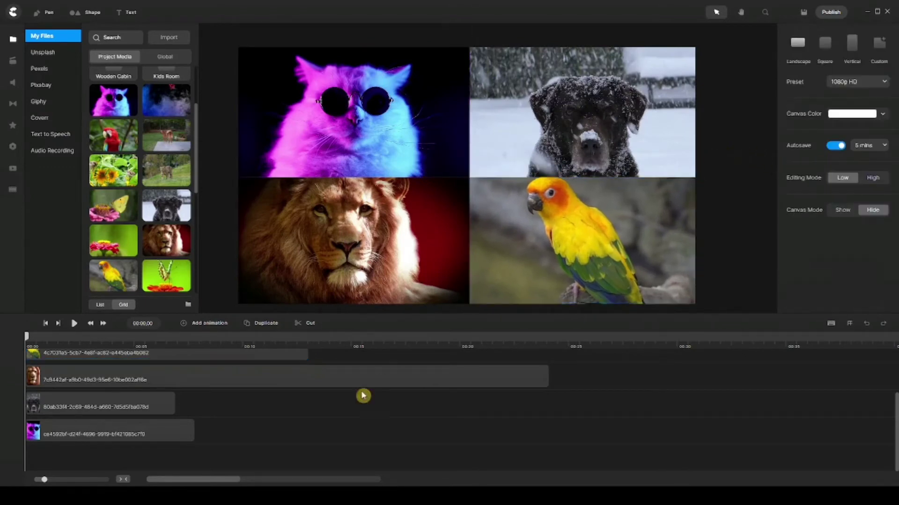
Duplicate the cat and dog clips, placing each copy directly after its original on the same layer, and clear the leftover empty layer
{"action": "scroll", "coordinate": [343, 401], "scroll_direction": "up", "scroll_amount": 3}
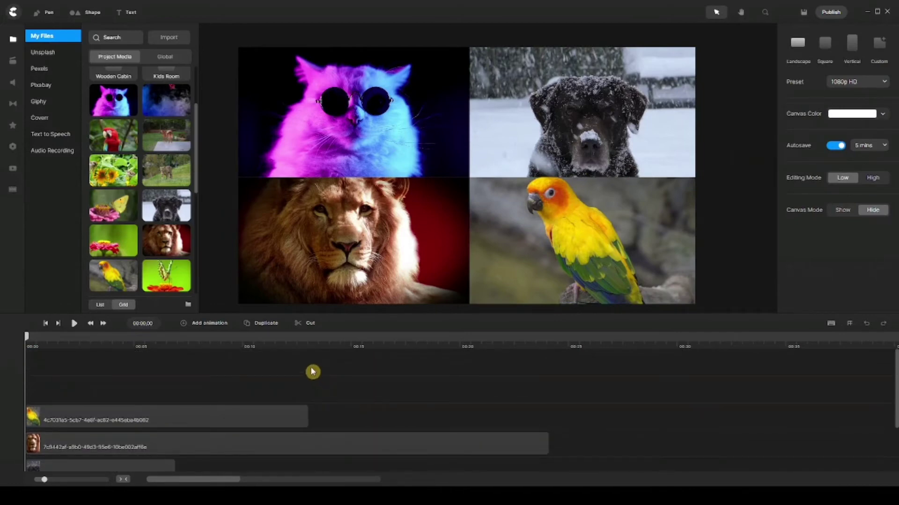
{"action": "scroll", "coordinate": [289, 379], "scroll_direction": "down", "scroll_amount": 3}
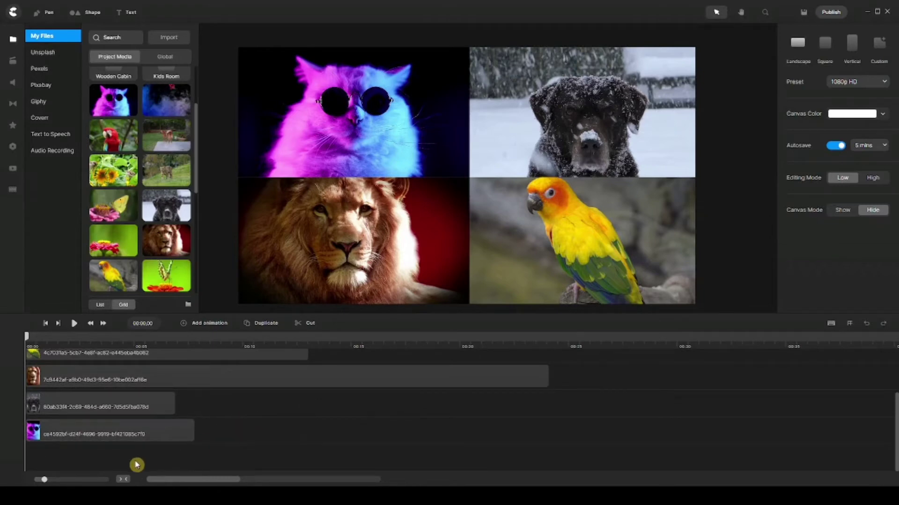
{"action": "left_click", "coordinate": [136, 437]}
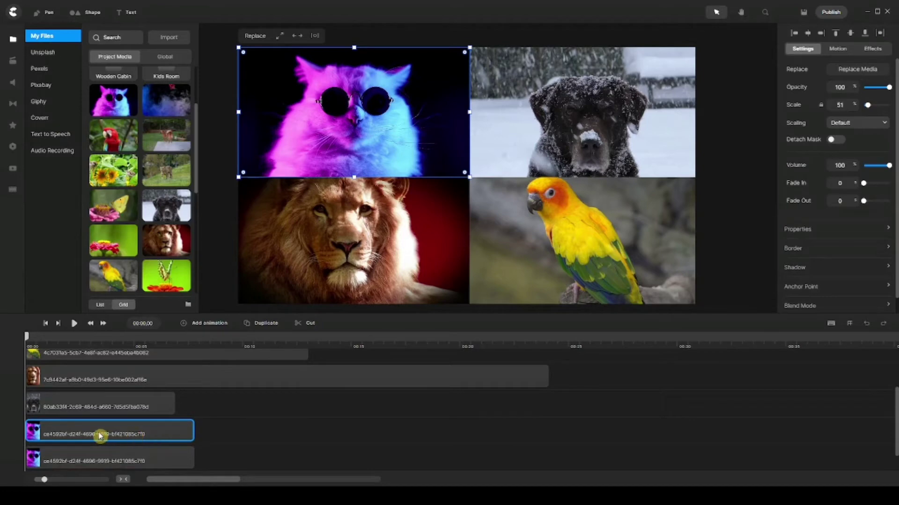
{"action": "left_click_drag", "start_coordinate": [100, 434], "coordinate": [269, 462]}
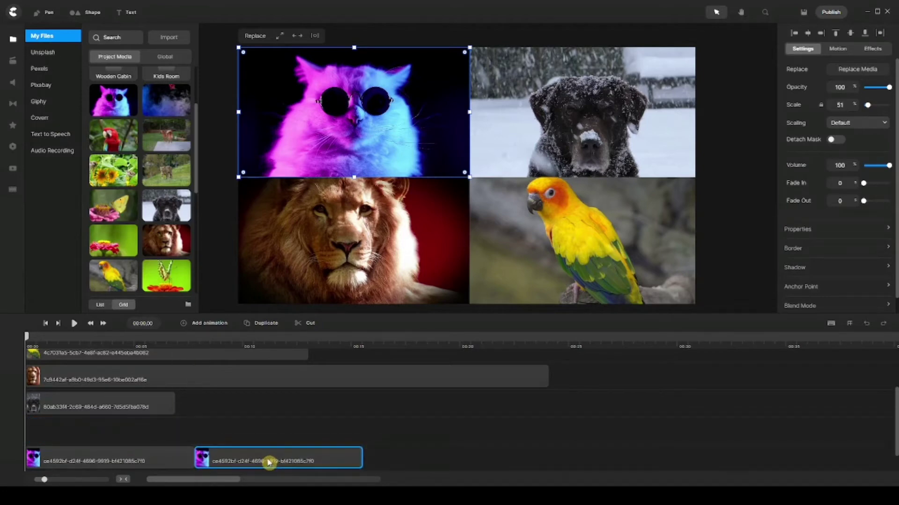
{"action": "left_click", "coordinate": [146, 411]}
{"action": "left_click_drag", "start_coordinate": [146, 420], "coordinate": [274, 437]}
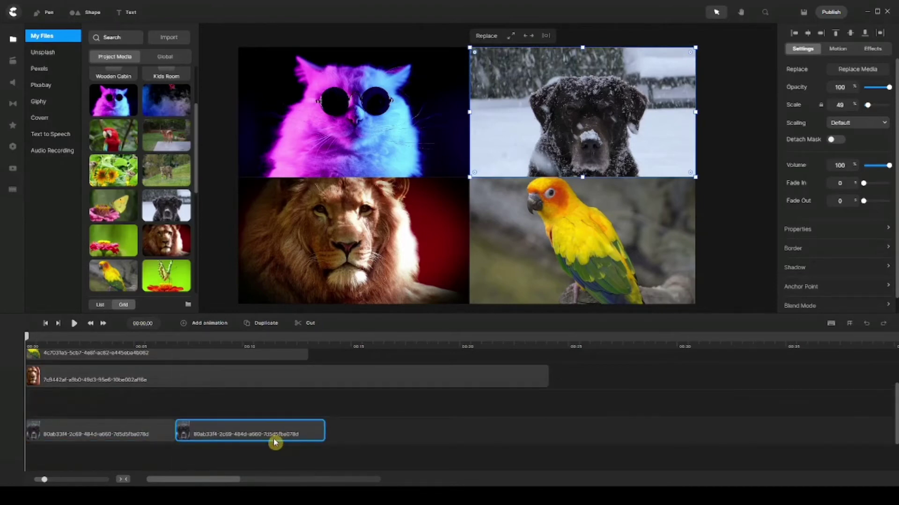
{"action": "right_click", "coordinate": [395, 420]}
{"action": "left_click", "coordinate": [403, 409]}
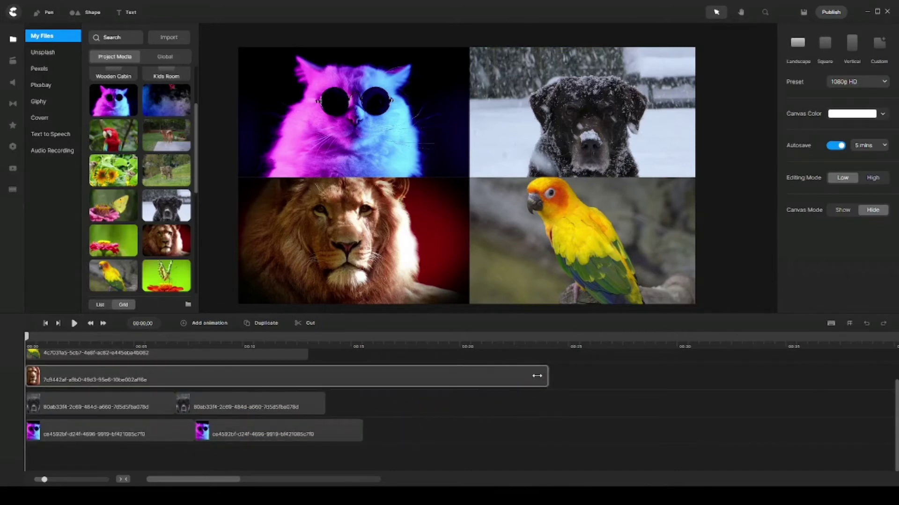
Trim the lion clip and the second cat clip to end together with the second dog clip
{"action": "left_click_drag", "start_coordinate": [537, 375], "coordinate": [323, 382]}
{"action": "left_click", "coordinate": [349, 433]}
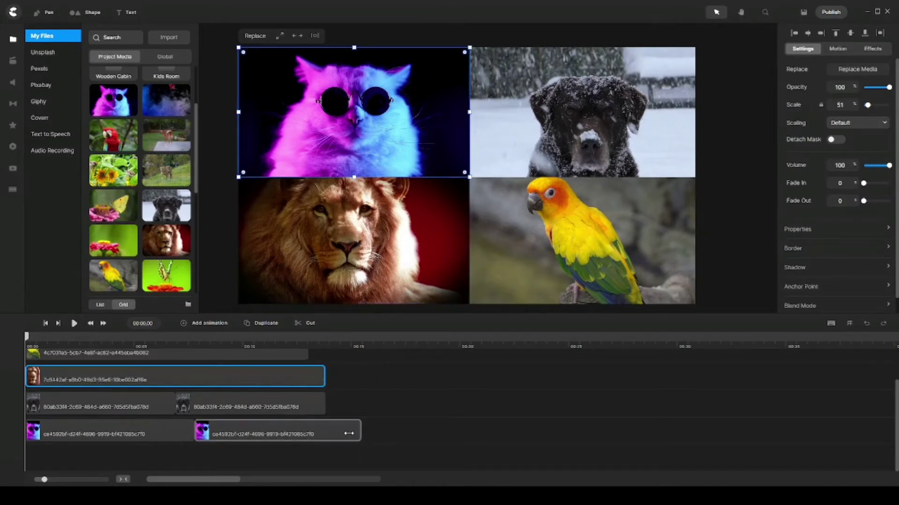
{"action": "left_click_drag", "start_coordinate": [349, 433], "coordinate": [323, 434]}
{"action": "scroll", "coordinate": [328, 428], "scroll_direction": "up", "scroll_amount": 1}
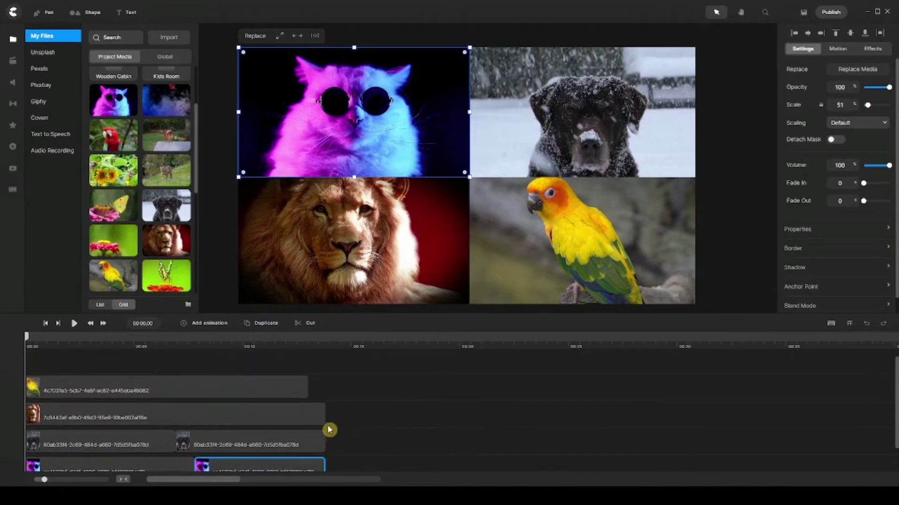
Trim the lion, second dog and second cat clips together to the end of the parrot clip
{"action": "left_click", "coordinate": [307, 384]}
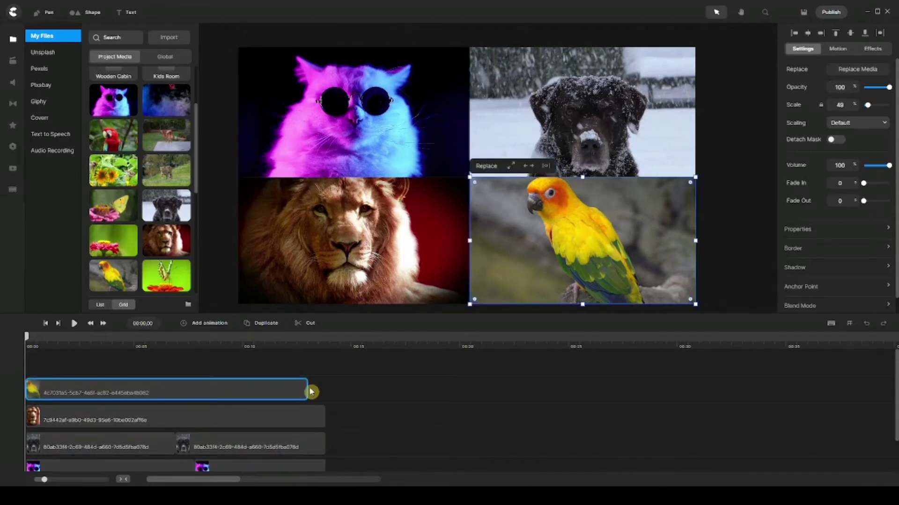
{"action": "left_click", "coordinate": [342, 403]}
{"action": "scroll", "coordinate": [338, 421], "scroll_direction": "down", "scroll_amount": 1}
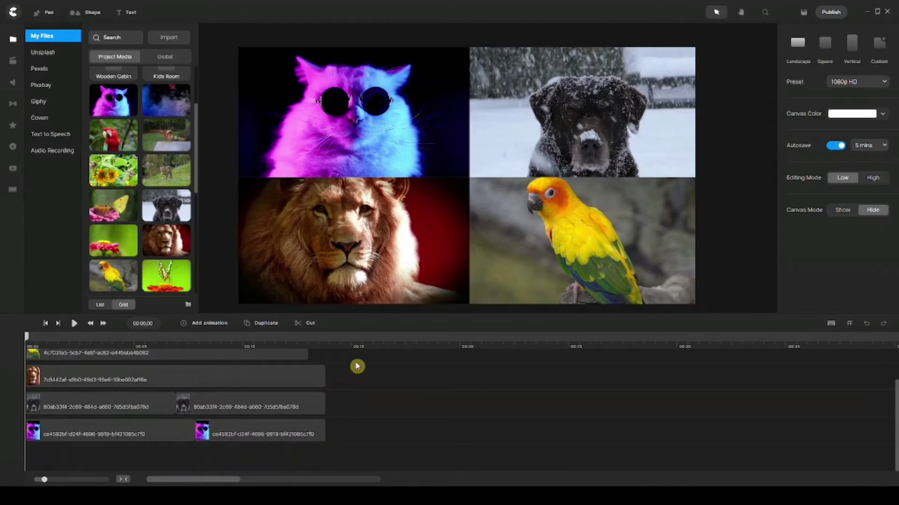
{"action": "left_click_drag", "start_coordinate": [354, 363], "coordinate": [311, 447]}
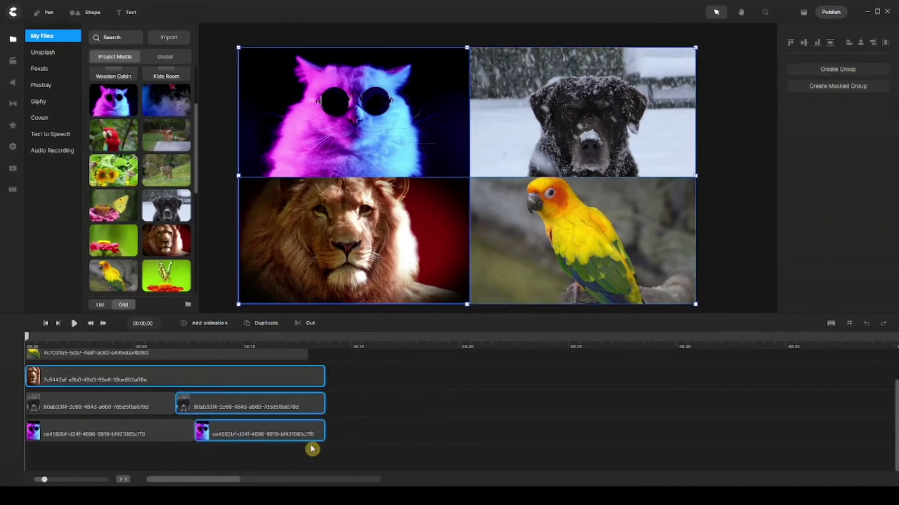
{"action": "left_click_drag", "start_coordinate": [324, 377], "coordinate": [309, 377]}
{"action": "left_click", "coordinate": [323, 387]}
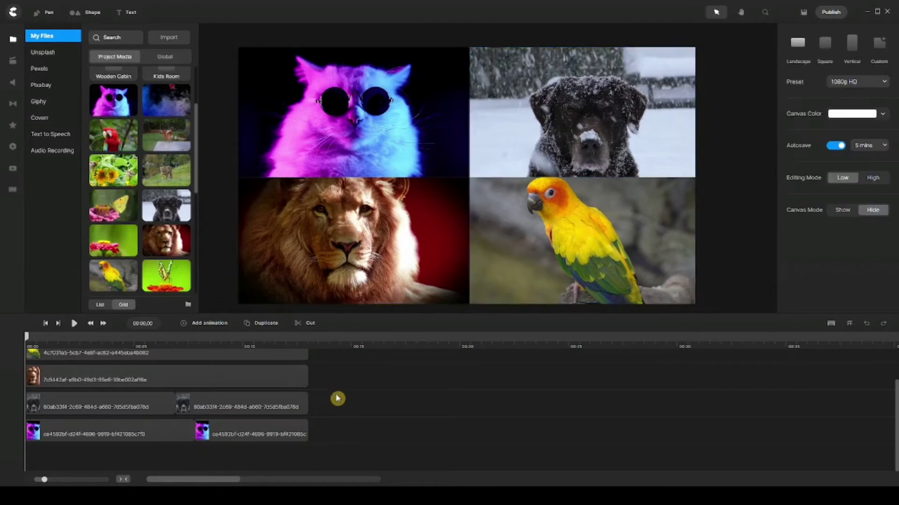
{"action": "scroll", "coordinate": [339, 397], "scroll_direction": "up", "scroll_amount": 1}
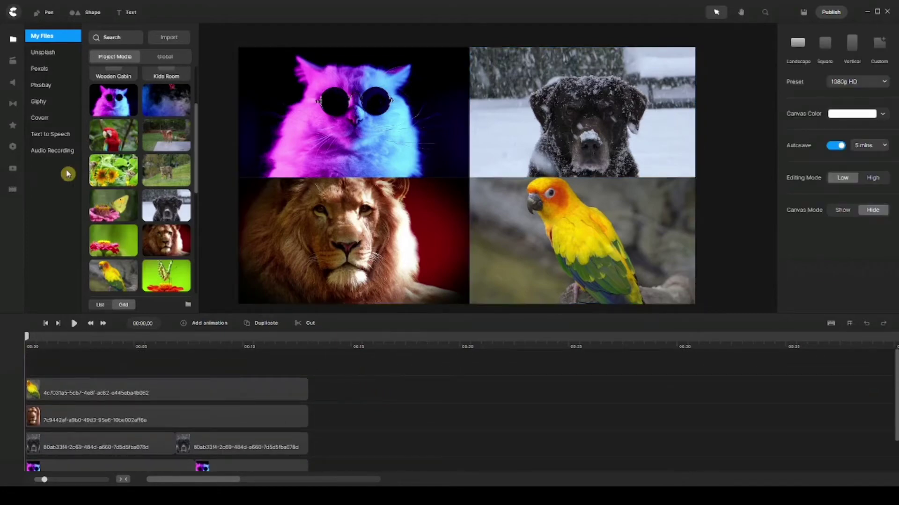
Add the Camera component with a camera block on its track, positioned to start just after 00:00,30
{"action": "left_click", "coordinate": [12, 149]}
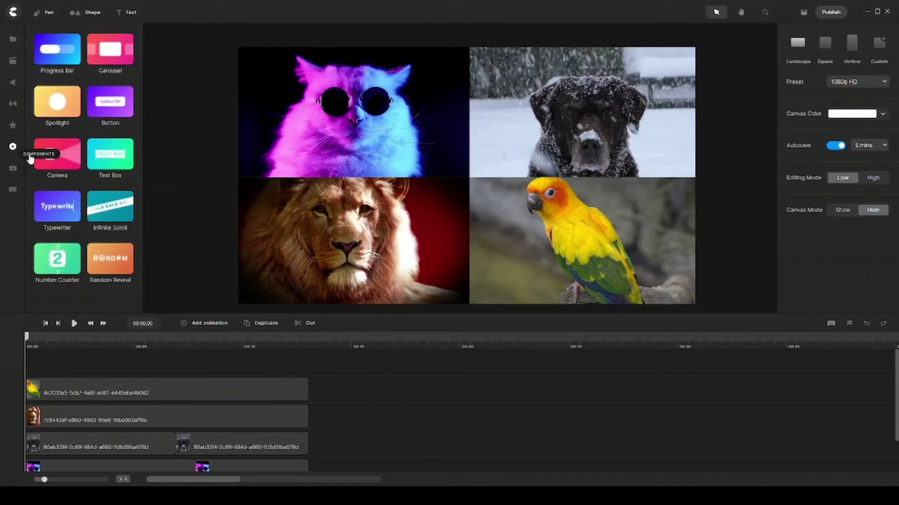
{"action": "left_click_drag", "start_coordinate": [57, 154], "coordinate": [383, 156]}
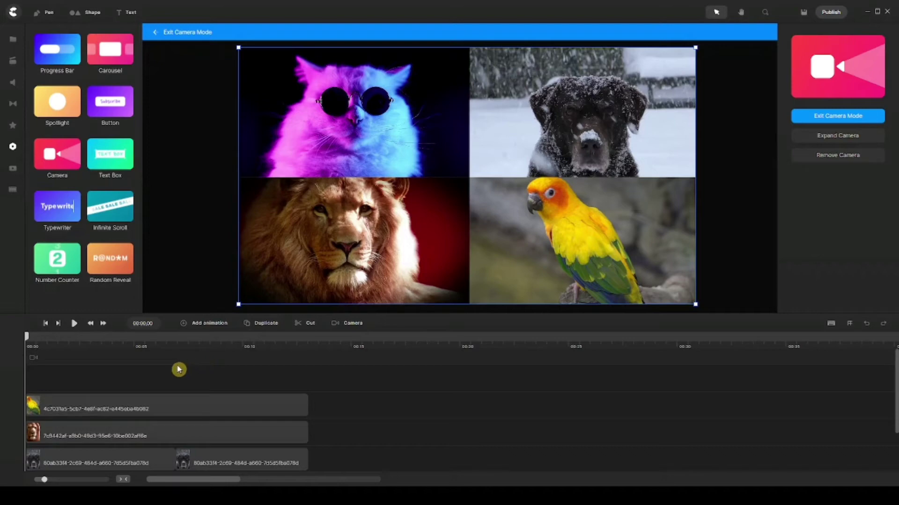
{"action": "left_click", "coordinate": [113, 357]}
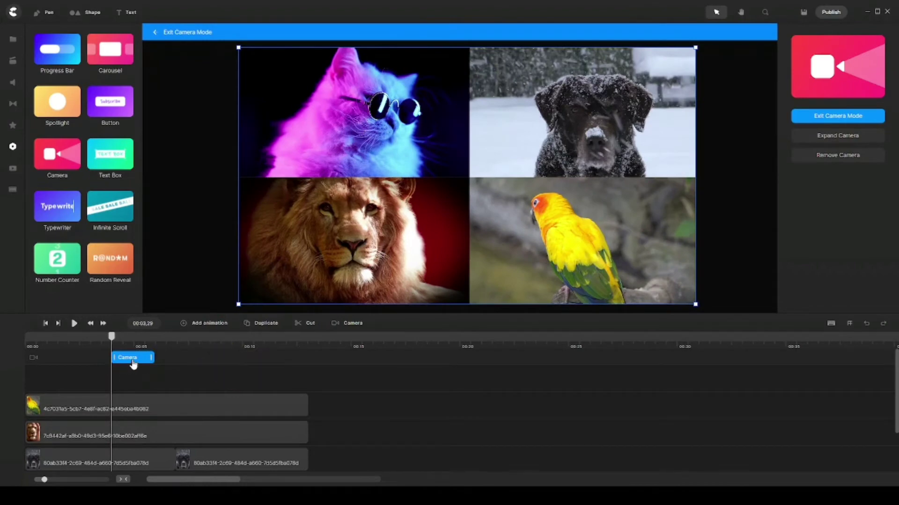
{"action": "left_click_drag", "start_coordinate": [130, 363], "coordinate": [133, 364]}
{"action": "left_click_drag", "start_coordinate": [110, 338], "coordinate": [47, 337]}
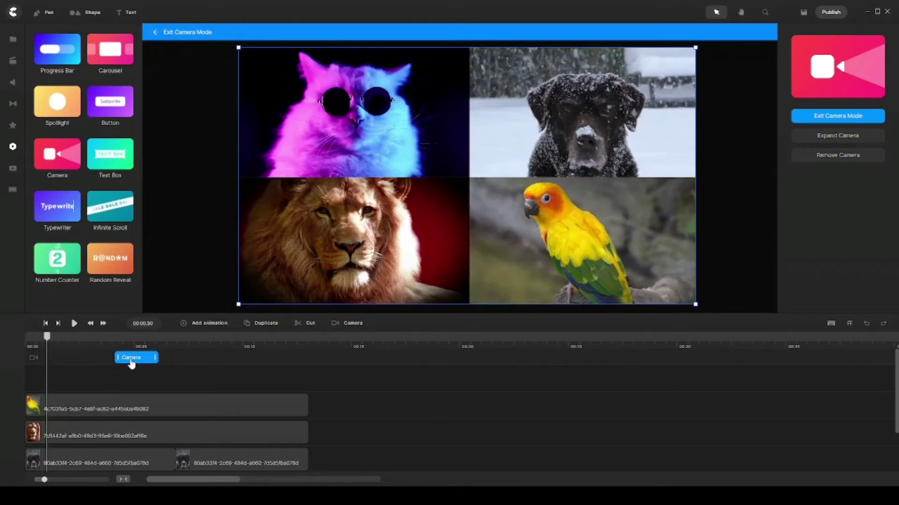
{"action": "left_click_drag", "start_coordinate": [132, 364], "coordinate": [70, 361]}
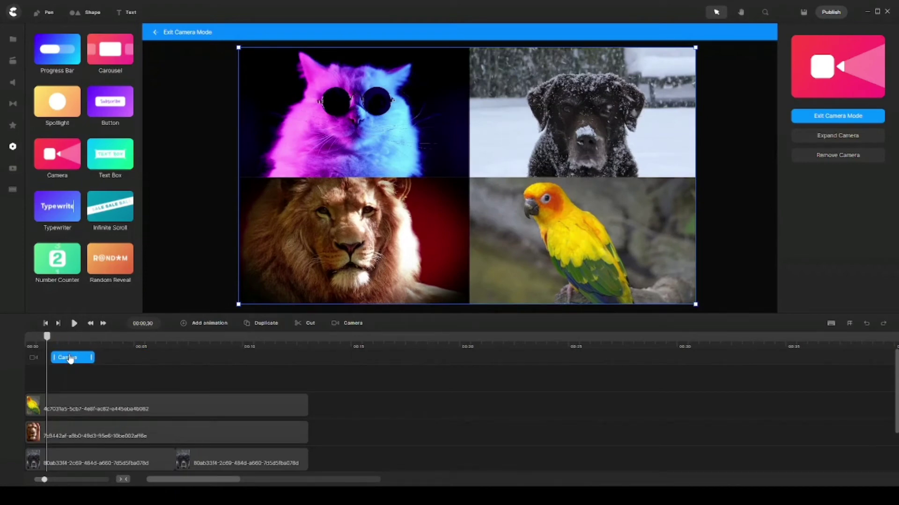
{"action": "left_click_drag", "start_coordinate": [68, 359], "coordinate": [70, 359]}
Frame the camera on the cat at 00:00,30, and on the snowy dog at 00:03,29
{"action": "left_click_drag", "start_coordinate": [695, 305], "coordinate": [469, 178]}
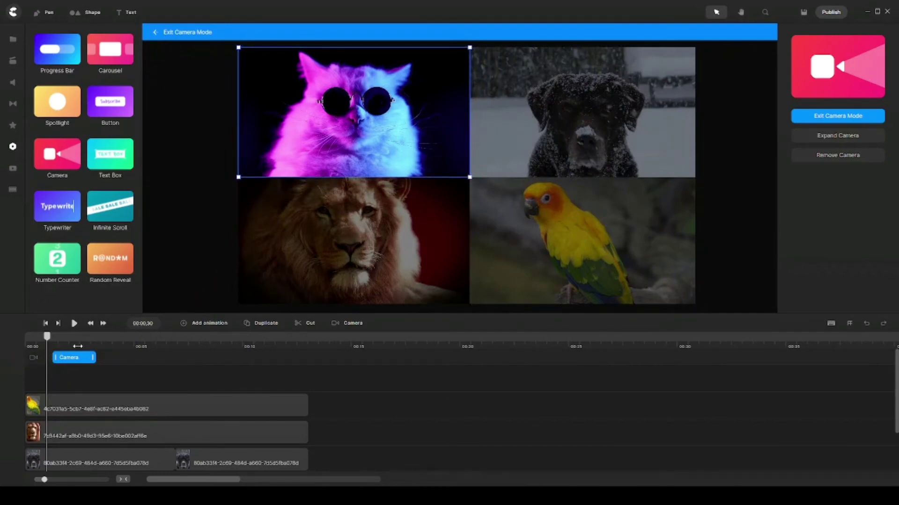
{"action": "left_click", "coordinate": [112, 341]}
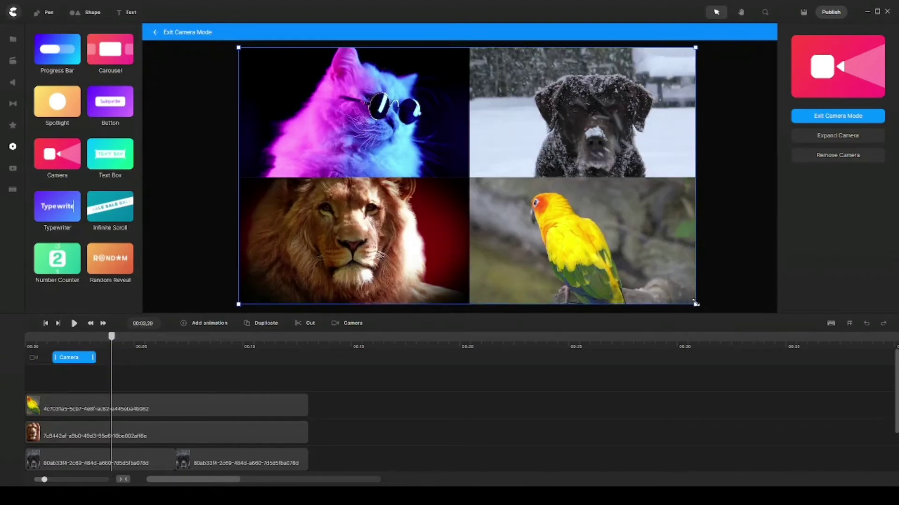
{"action": "left_click_drag", "start_coordinate": [695, 303], "coordinate": [470, 177]}
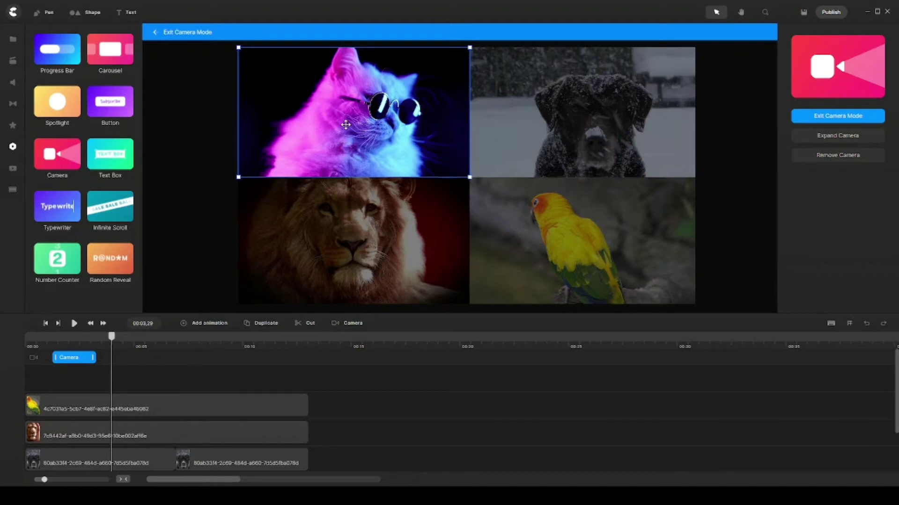
{"action": "left_click_drag", "start_coordinate": [360, 124], "coordinate": [567, 123]}
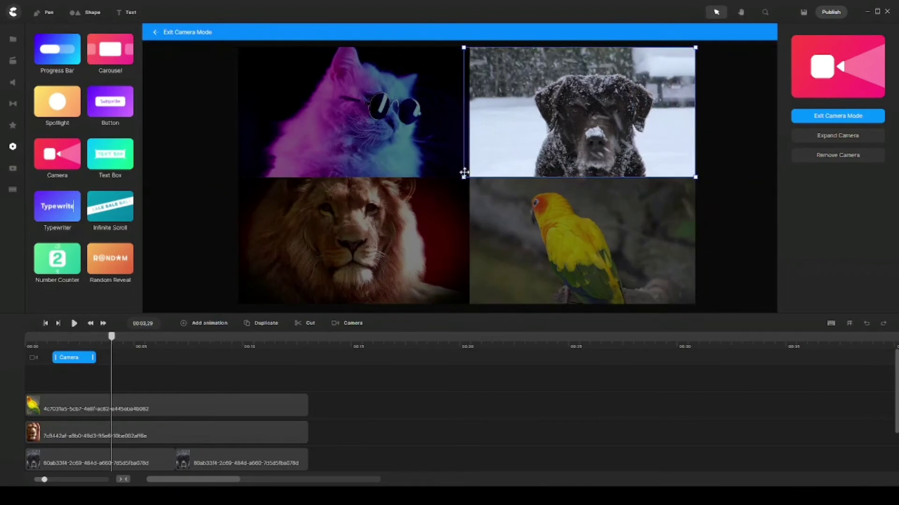
{"action": "left_click_drag", "start_coordinate": [468, 175], "coordinate": [469, 175]}
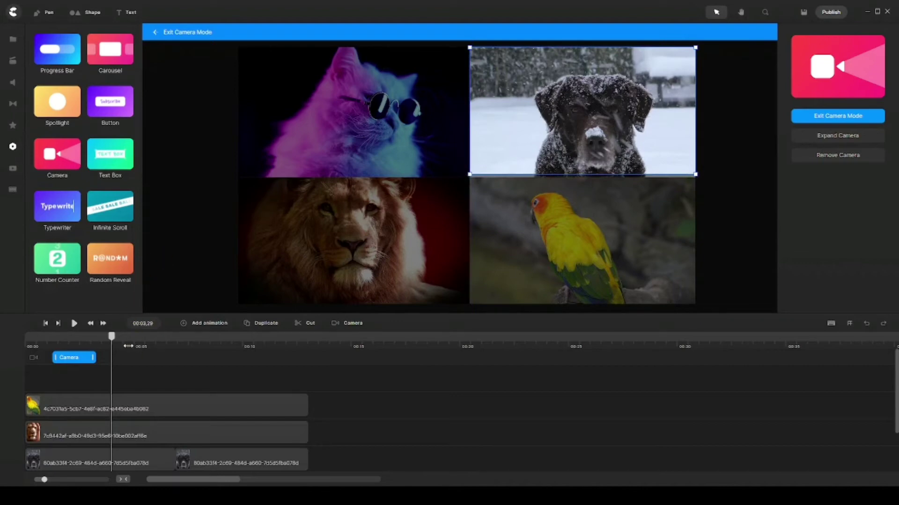
Add a second camera block starting just after 00:06,00, and move the camera frame onto the parrot at 00:08,15
{"action": "left_click_drag", "start_coordinate": [120, 342], "coordinate": [135, 338]}
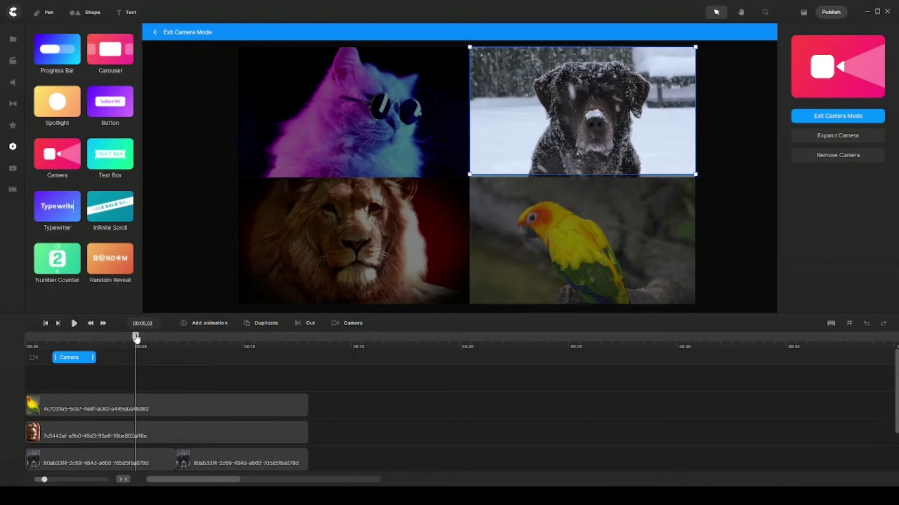
{"action": "left_click", "coordinate": [157, 357]}
{"action": "left_click", "coordinate": [156, 357]}
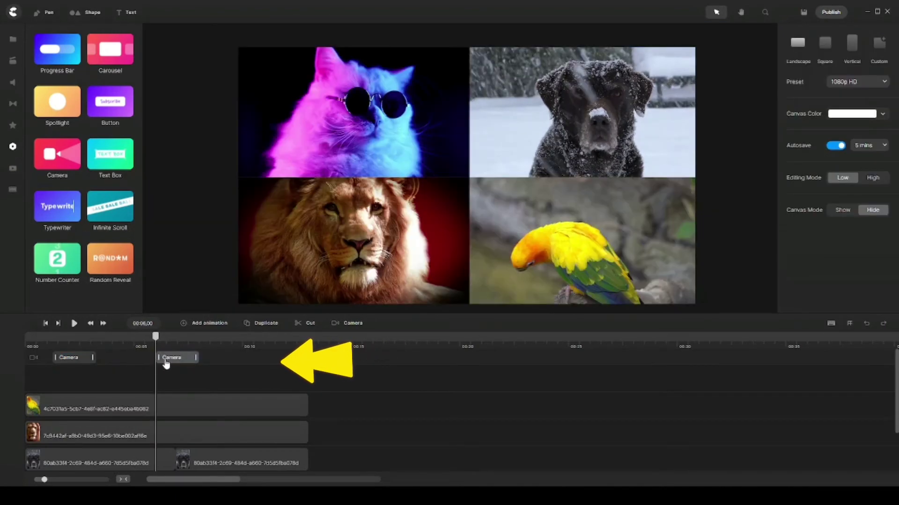
{"action": "left_click_drag", "start_coordinate": [174, 364], "coordinate": [170, 360]}
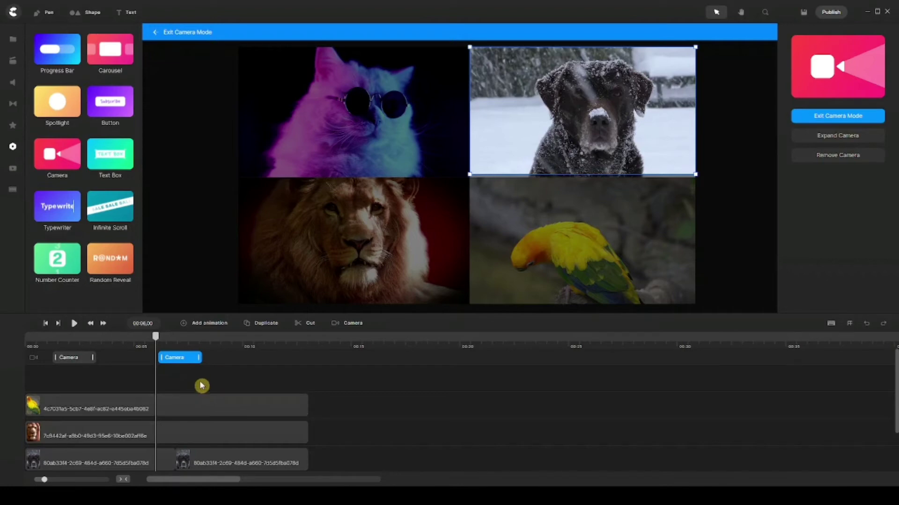
{"action": "left_click", "coordinate": [211, 342]}
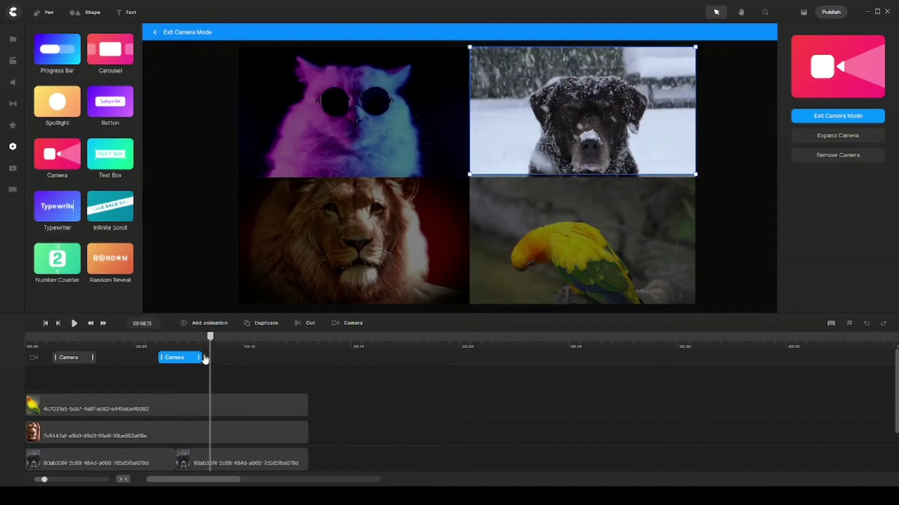
{"action": "left_click_drag", "start_coordinate": [561, 113], "coordinate": [560, 241]}
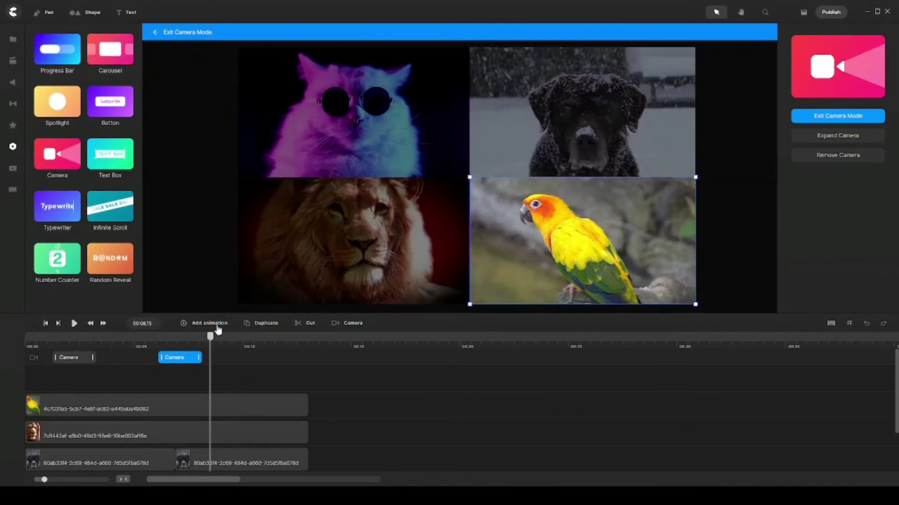
Add a third camera block starting just after 00:11,00, frame the camera on the lion, and play the camera moves from the start
{"action": "left_click_drag", "start_coordinate": [211, 340], "coordinate": [244, 341]}
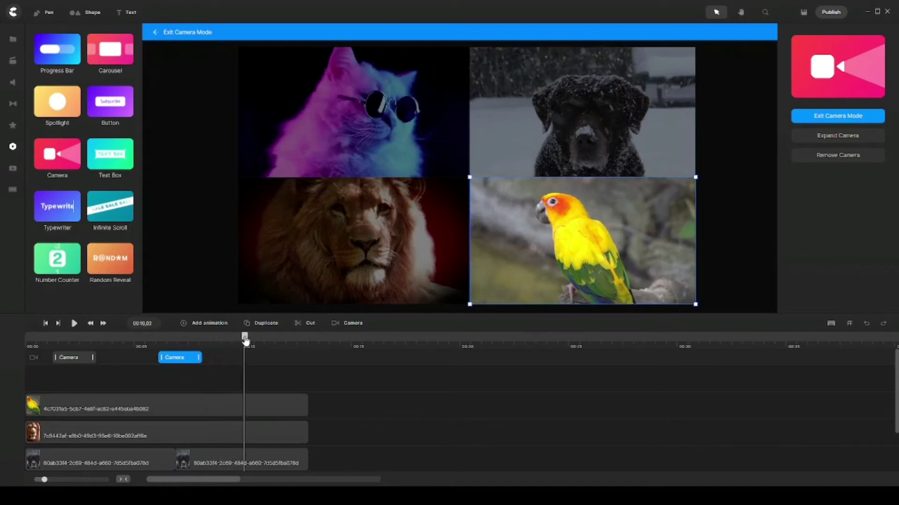
{"action": "double_click", "coordinate": [267, 357]}
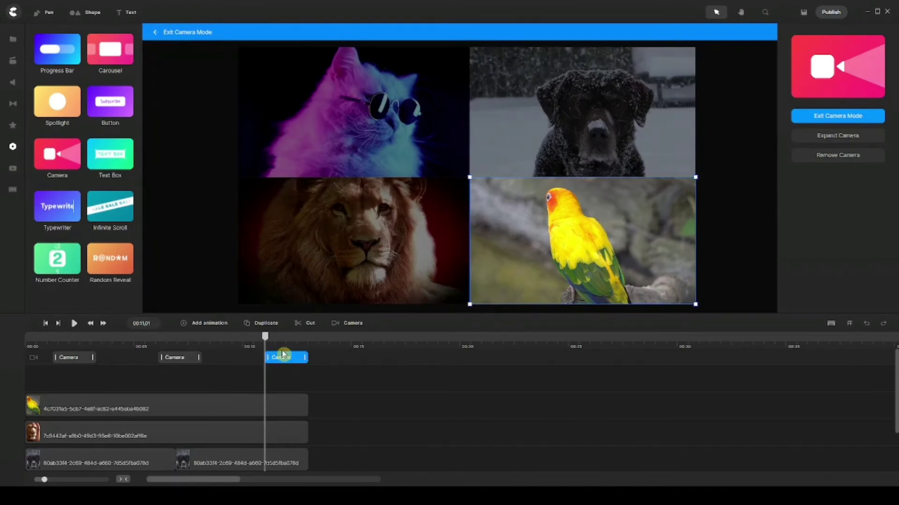
{"action": "left_click_drag", "start_coordinate": [291, 358], "coordinate": [242, 358]}
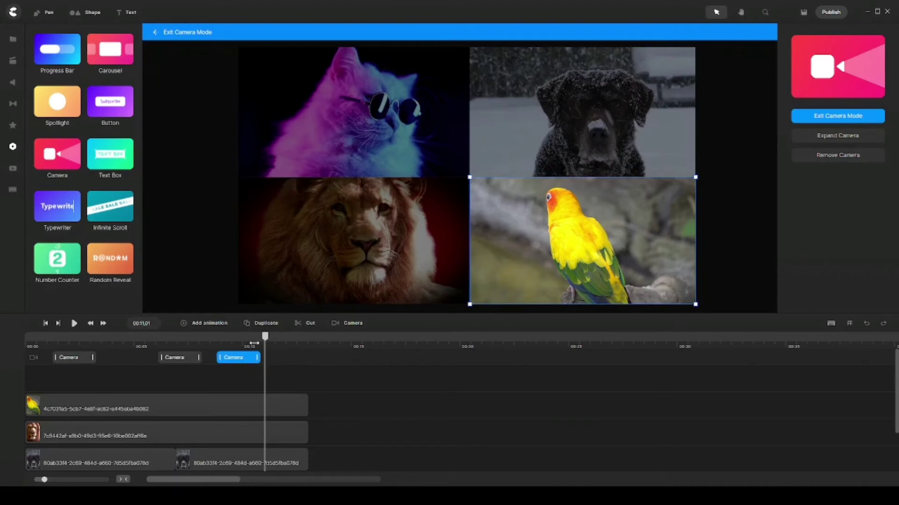
{"action": "left_click_drag", "start_coordinate": [585, 233], "coordinate": [355, 241]}
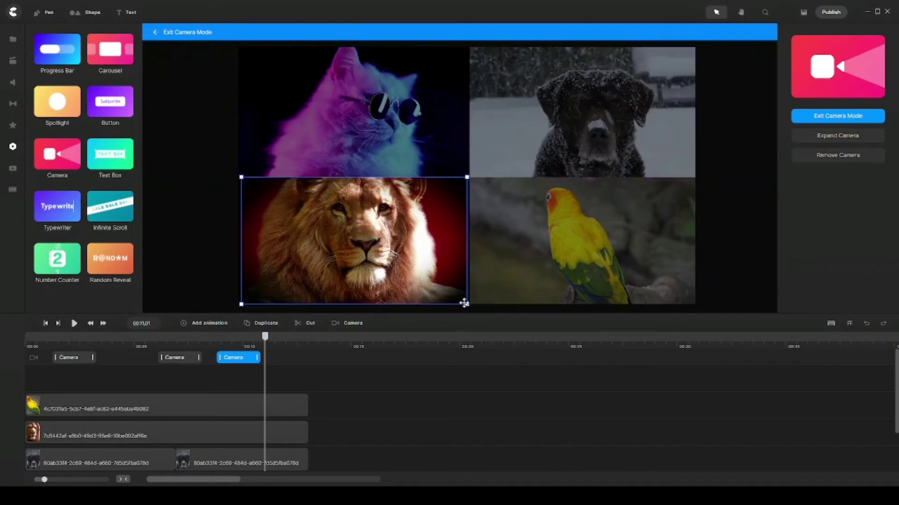
{"action": "left_click_drag", "start_coordinate": [466, 302], "coordinate": [466, 304]}
{"action": "left_click_drag", "start_coordinate": [249, 363], "coordinate": [292, 363]}
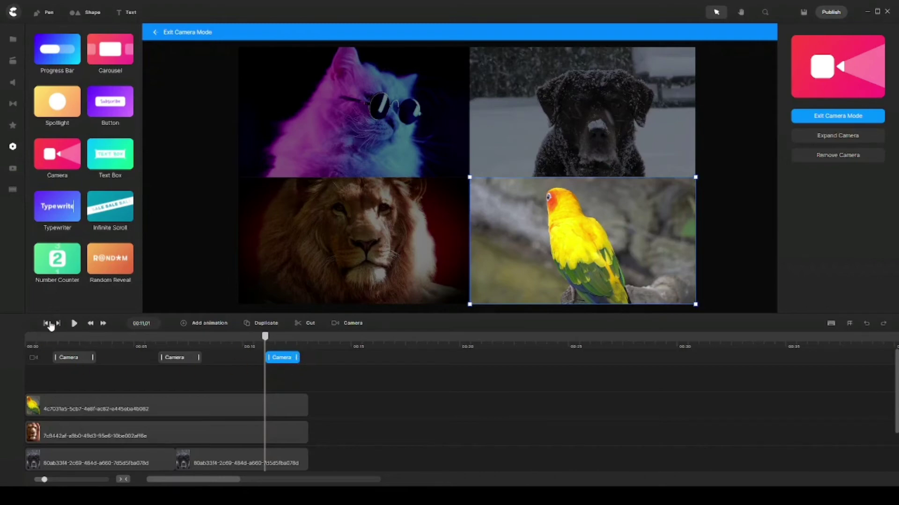
{"action": "left_click", "coordinate": [49, 324]}
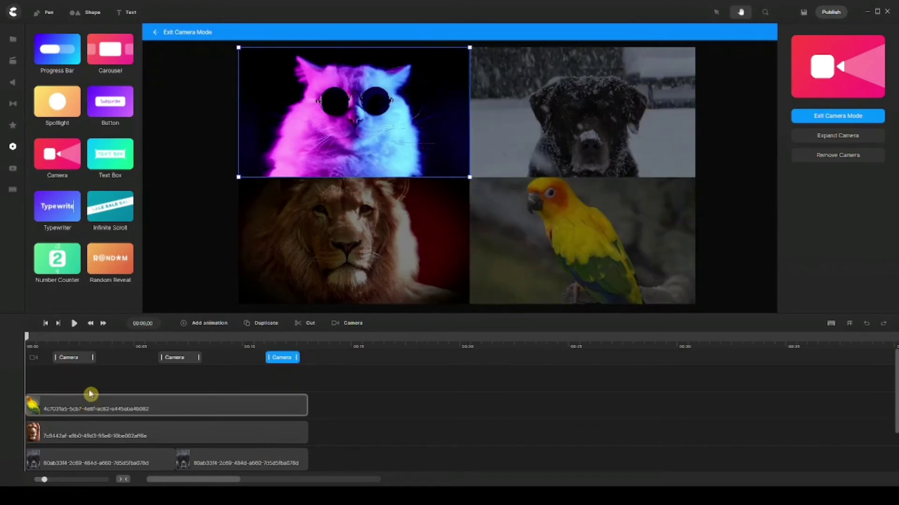
{"action": "key", "text": "space"}
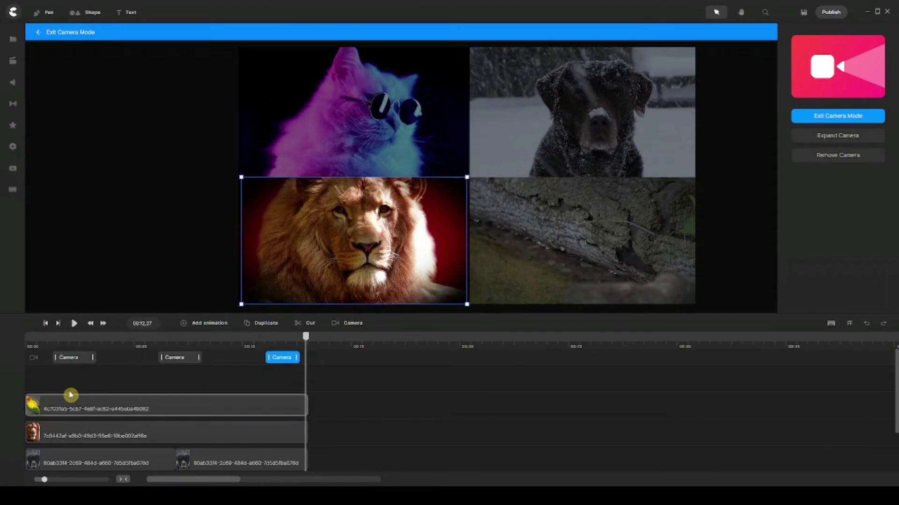
Set the easing of the first and second camera blocks to Linear
{"action": "left_click", "coordinate": [70, 361]}
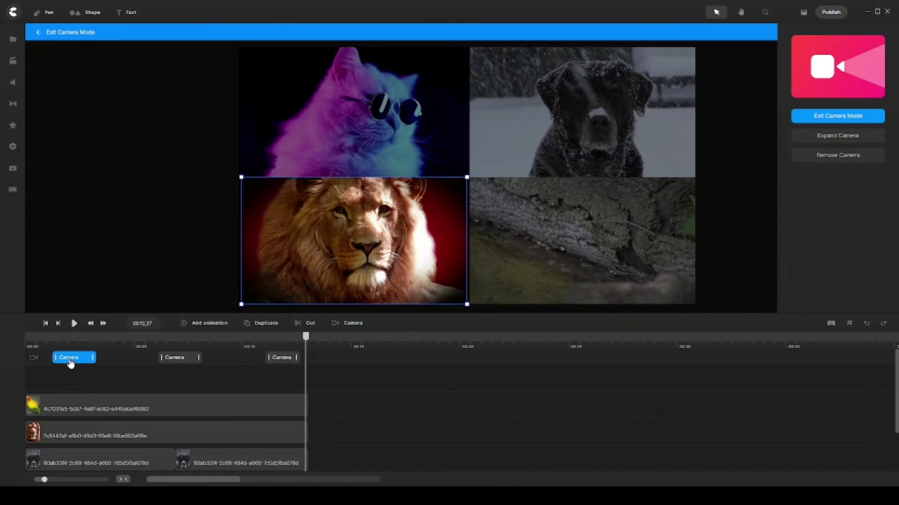
{"action": "right_click", "coordinate": [70, 363]}
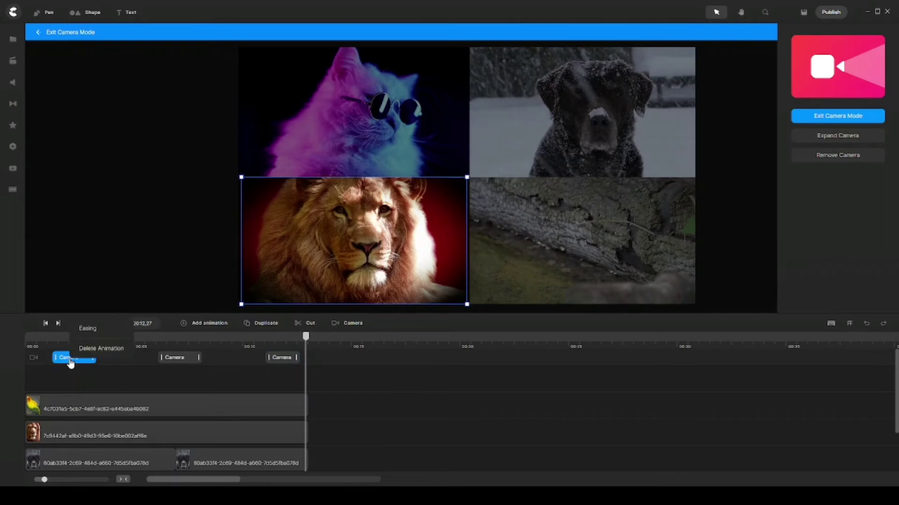
{"action": "left_click", "coordinate": [101, 330]}
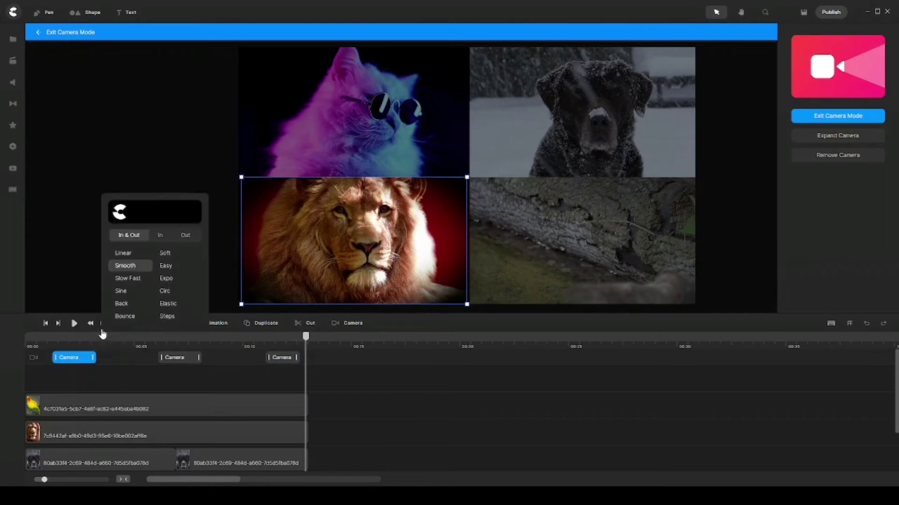
{"action": "left_click", "coordinate": [125, 255]}
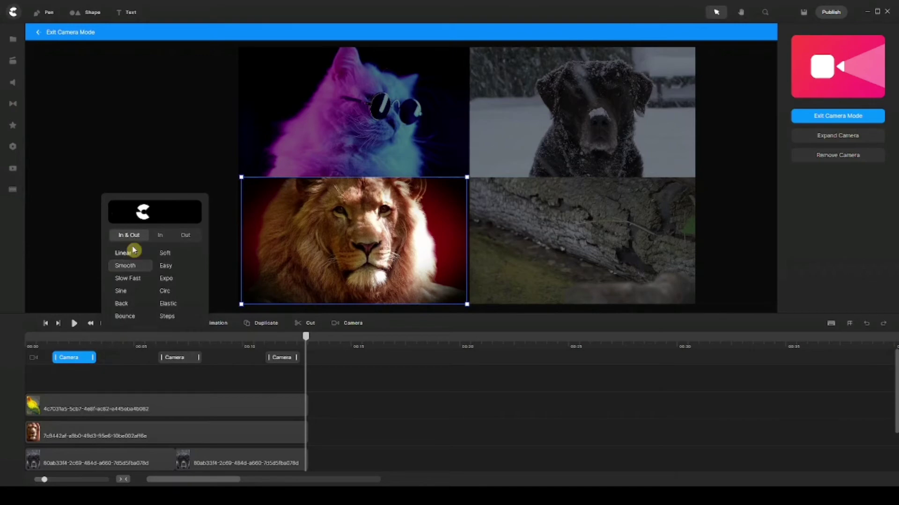
{"action": "left_click", "coordinate": [175, 358]}
{"action": "right_click", "coordinate": [174, 362]}
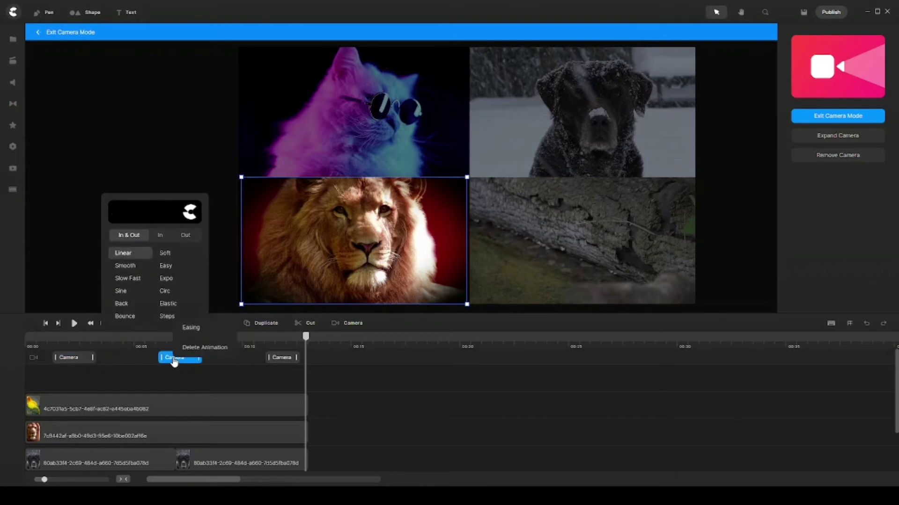
{"action": "left_click", "coordinate": [188, 328]}
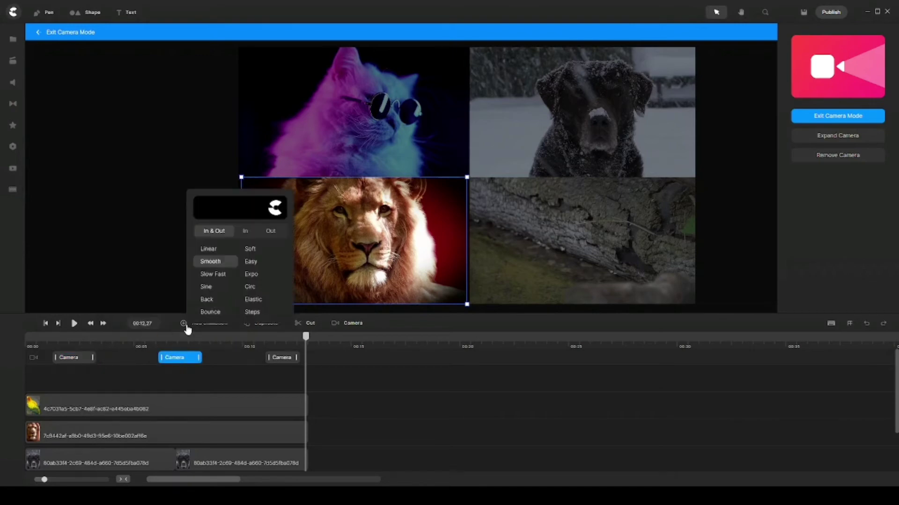
{"action": "left_click", "coordinate": [223, 254]}
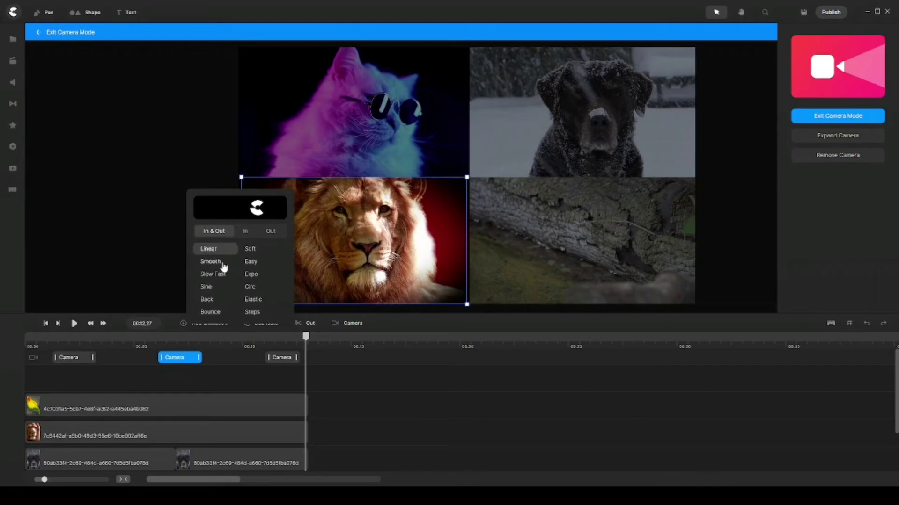
Check the third camera block's easing options, then exit camera mode and play the animation from the start
{"action": "left_click", "coordinate": [280, 361]}
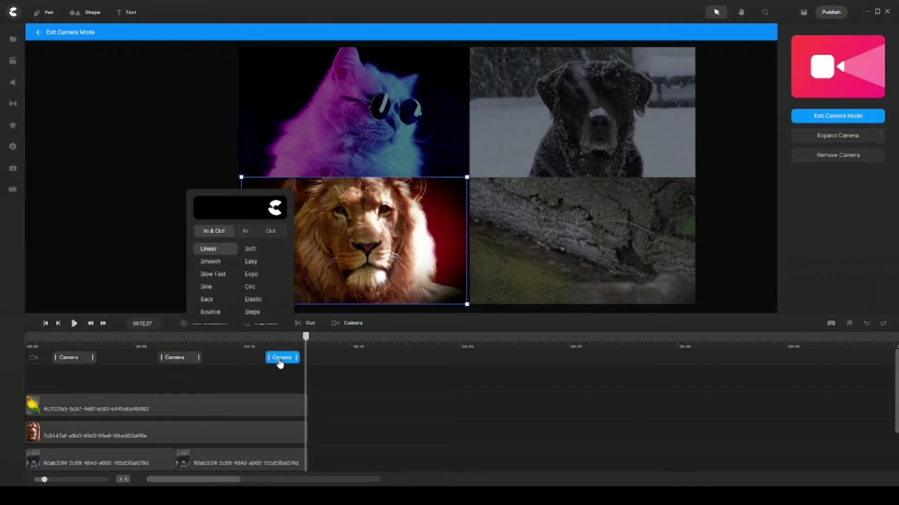
{"action": "left_click", "coordinate": [297, 327]}
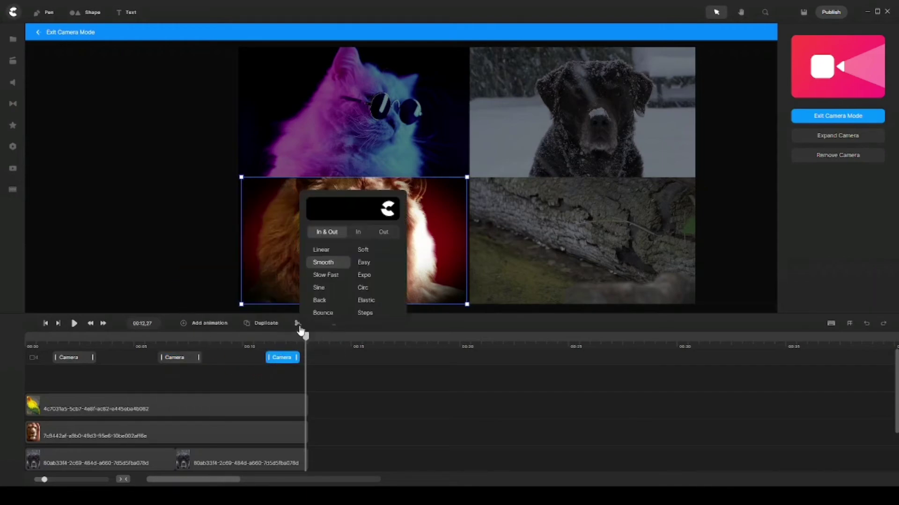
{"action": "left_click", "coordinate": [243, 379]}
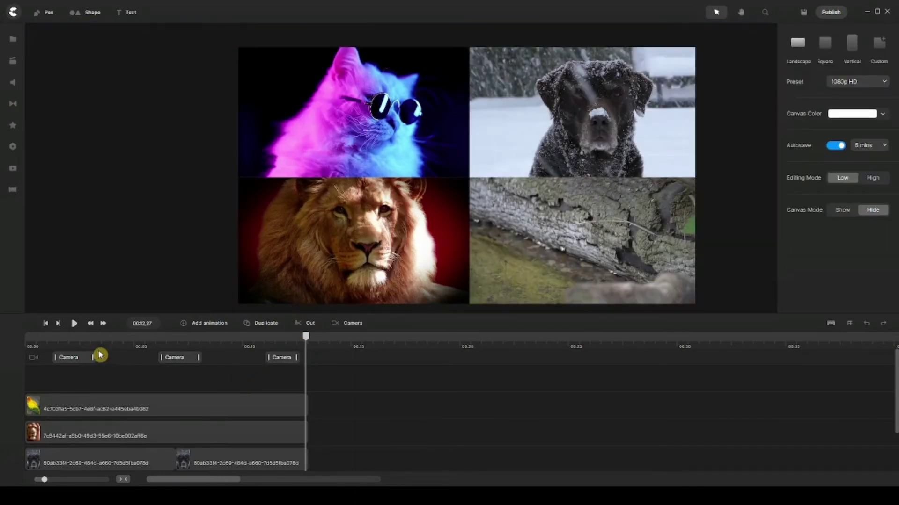
{"action": "left_click", "coordinate": [45, 324]}
{"action": "left_click", "coordinate": [74, 323]}
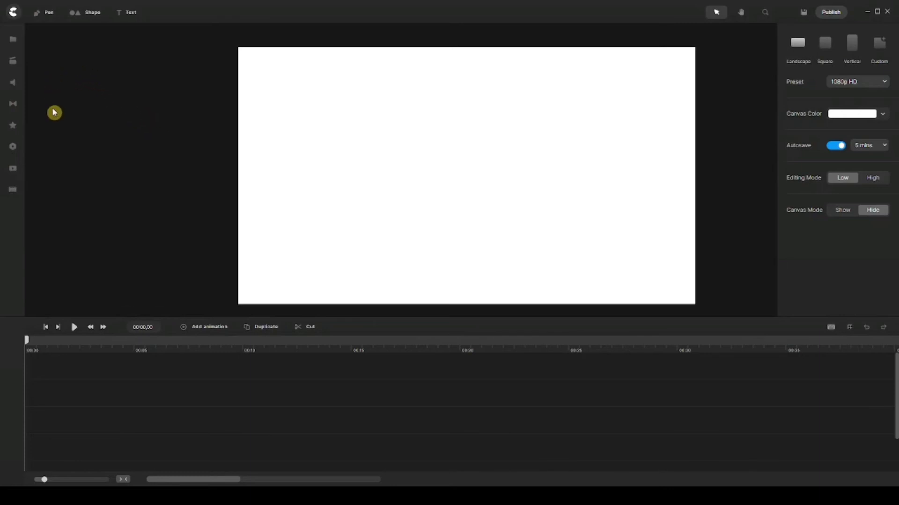
Add the Wooden Cabin 3D background and shrink it into the canvas's upper-left corner, slightly over a third of the canvas width
{"action": "left_click", "coordinate": [14, 60]}
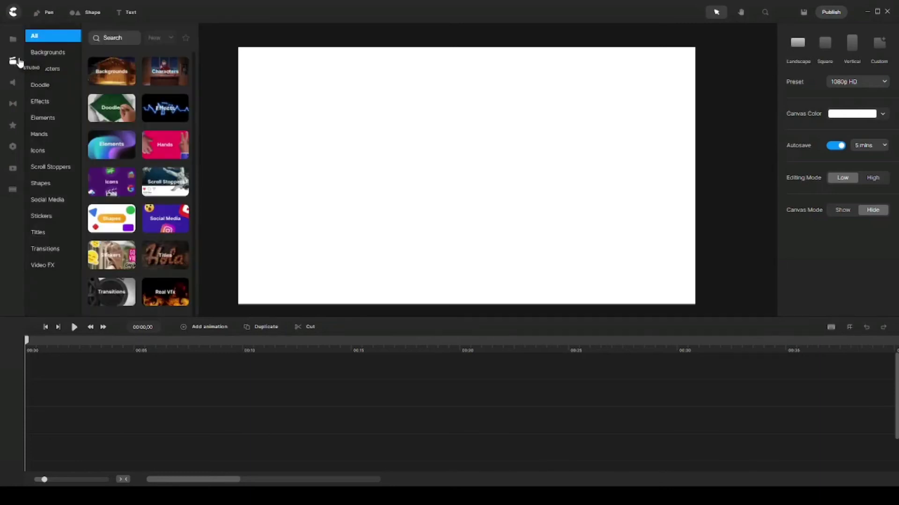
{"action": "left_click", "coordinate": [68, 54]}
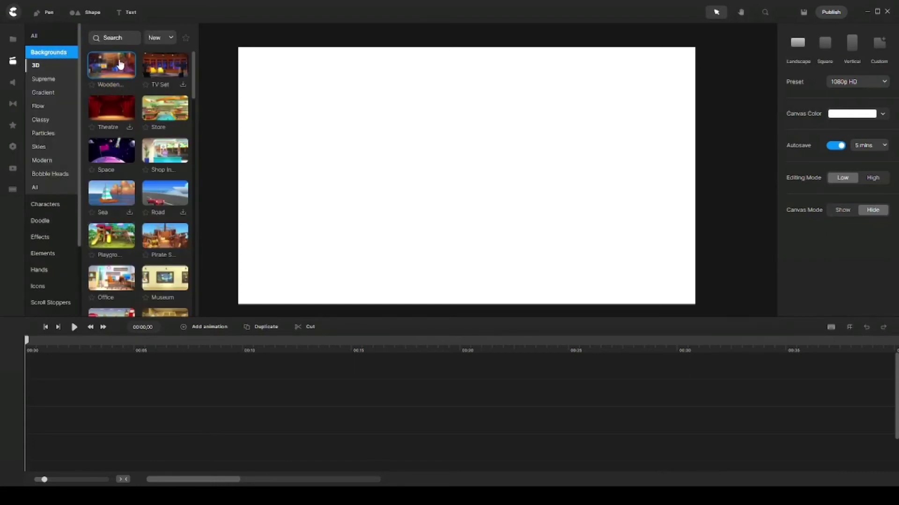
{"action": "left_click_drag", "start_coordinate": [114, 67], "coordinate": [398, 144]}
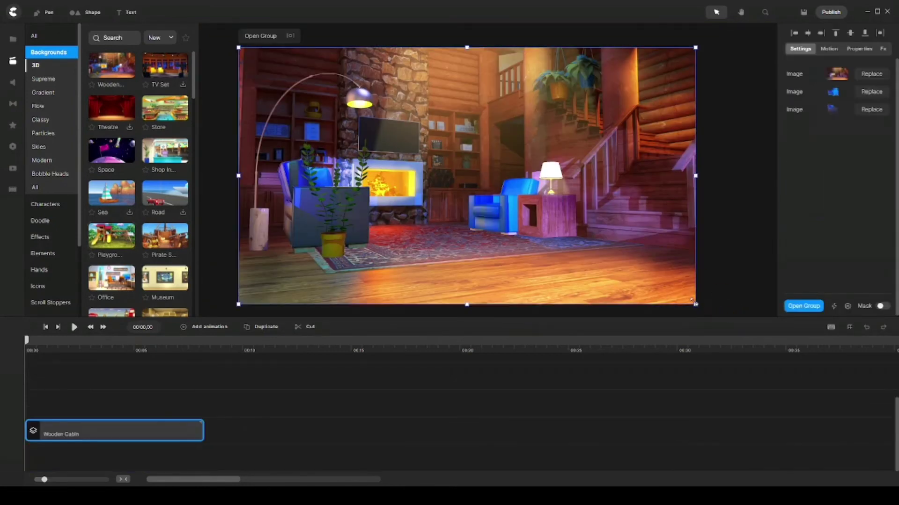
{"action": "left_click_drag", "start_coordinate": [693, 302], "coordinate": [404, 140]}
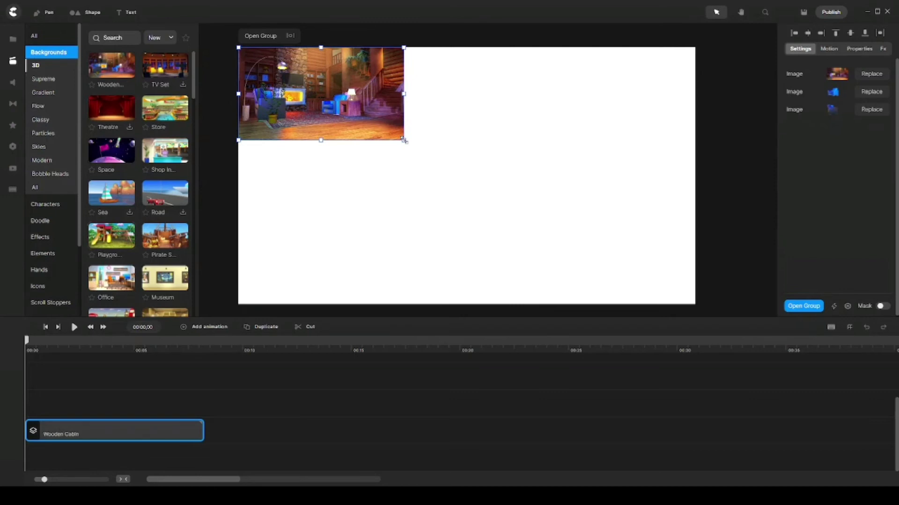
{"action": "left_click_drag", "start_coordinate": [404, 141], "coordinate": [407, 142]}
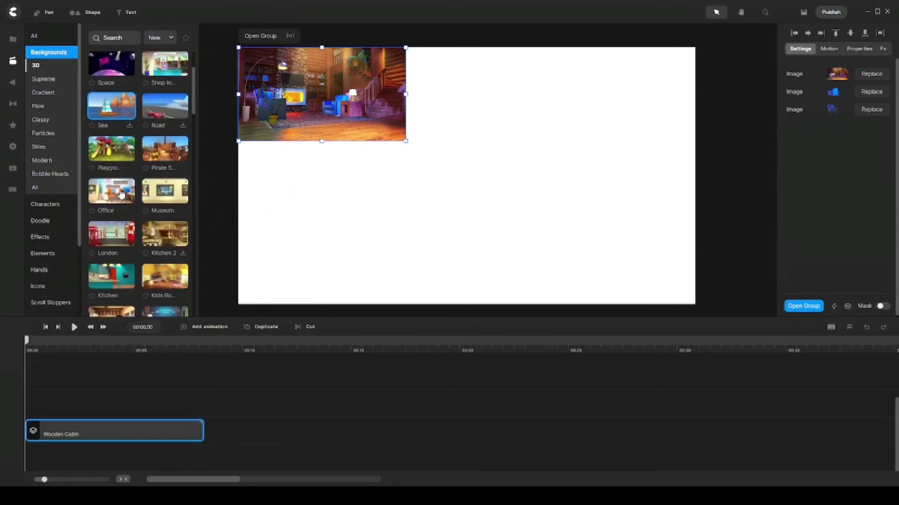
Add the Office 3D background, shrink it to just under a third of the canvas width, and place it directly beside the cabin
{"action": "scroll", "coordinate": [117, 201], "scroll_direction": "down", "scroll_amount": 4}
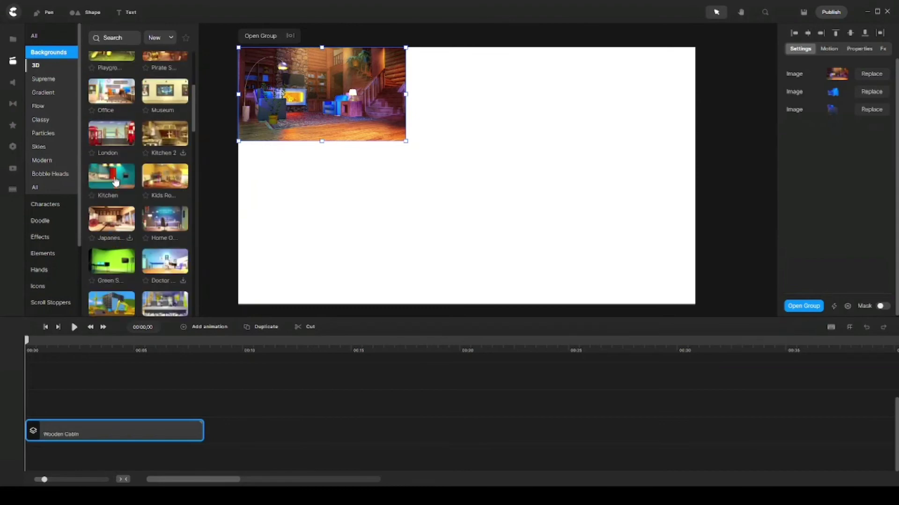
{"action": "left_click_drag", "start_coordinate": [112, 93], "coordinate": [396, 193]}
{"action": "left_click", "coordinate": [349, 177]}
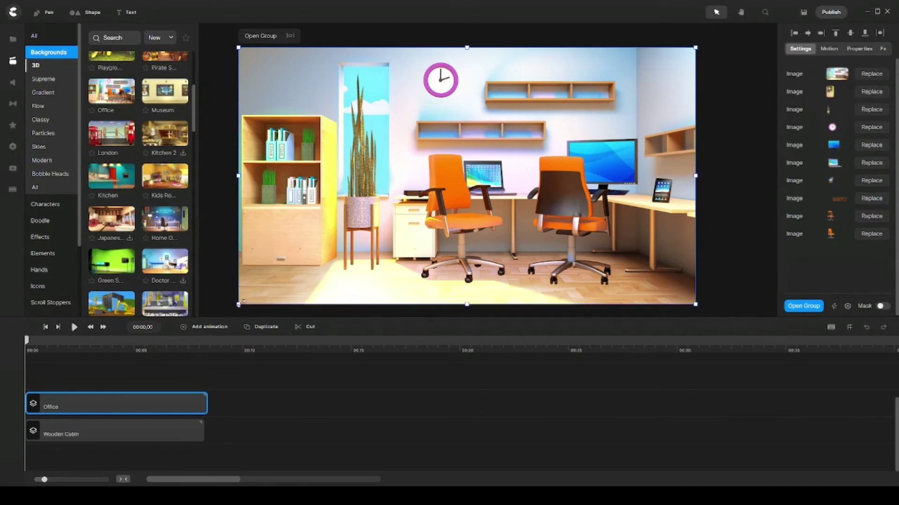
{"action": "left_click_drag", "start_coordinate": [240, 303], "coordinate": [500, 133]}
{"action": "left_click_drag", "start_coordinate": [607, 93], "coordinate": [502, 90]}
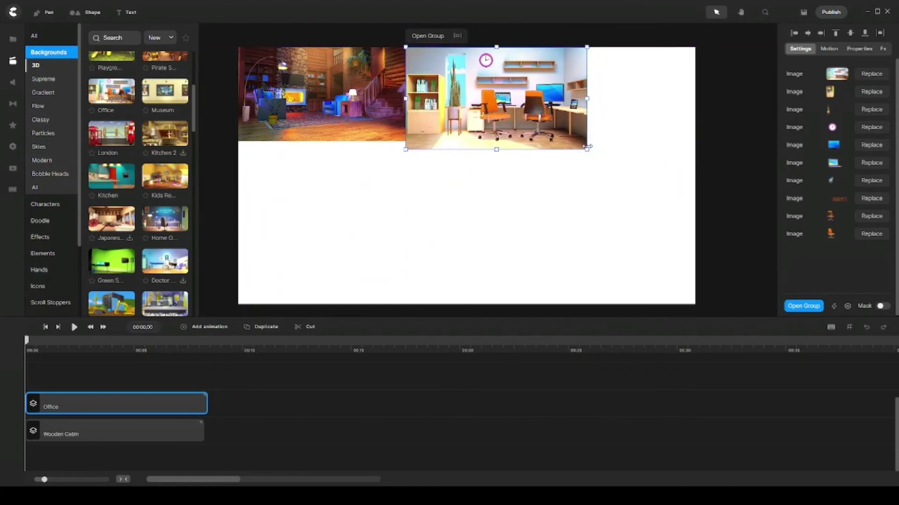
{"action": "left_click_drag", "start_coordinate": [588, 151], "coordinate": [549, 117]}
{"action": "left_click_drag", "start_coordinate": [549, 117], "coordinate": [547, 117]}
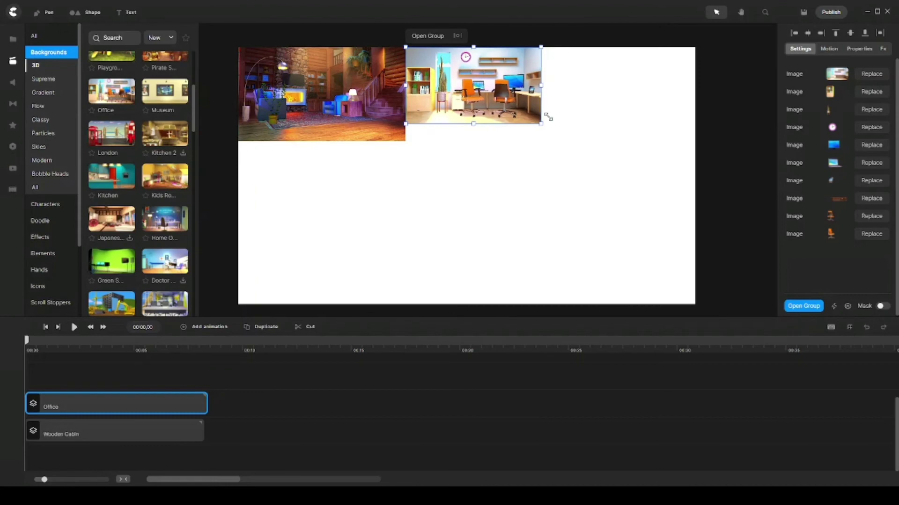
Resize the cabin and office backgrounds to about a third of the canvas width each, touching along the canvas's upper edge
{"action": "left_click", "coordinate": [389, 140]}
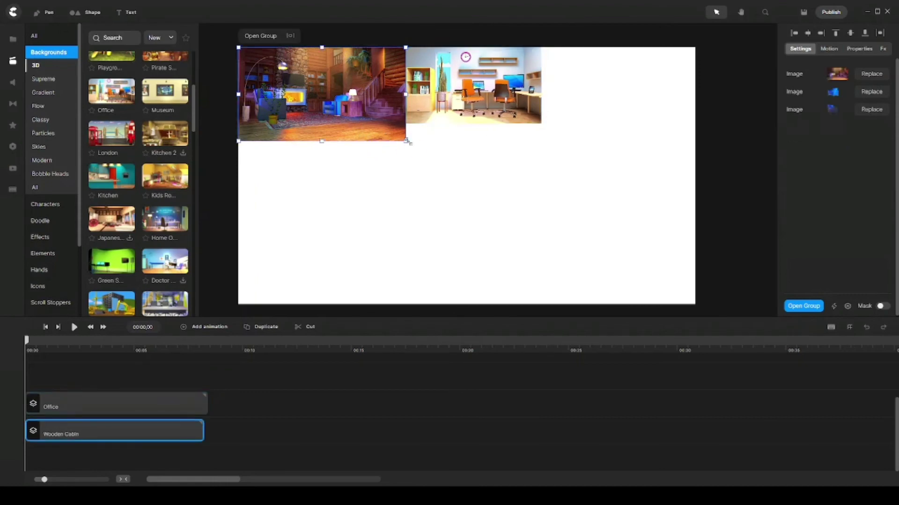
{"action": "left_click_drag", "start_coordinate": [406, 141], "coordinate": [379, 117]}
{"action": "left_click", "coordinate": [480, 100]}
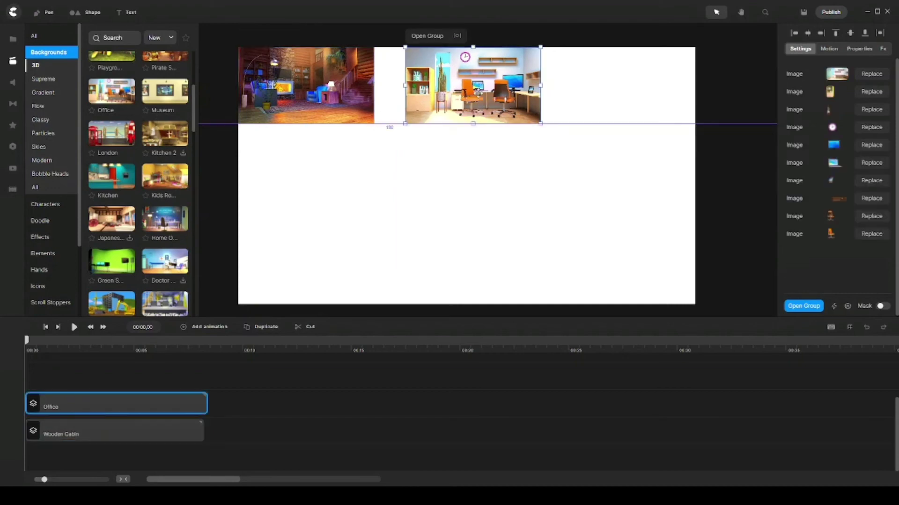
{"action": "left_click_drag", "start_coordinate": [335, 83], "coordinate": [334, 83]}
{"action": "left_click_drag", "start_coordinate": [373, 122], "coordinate": [395, 137]}
{"action": "left_click", "coordinate": [483, 109]}
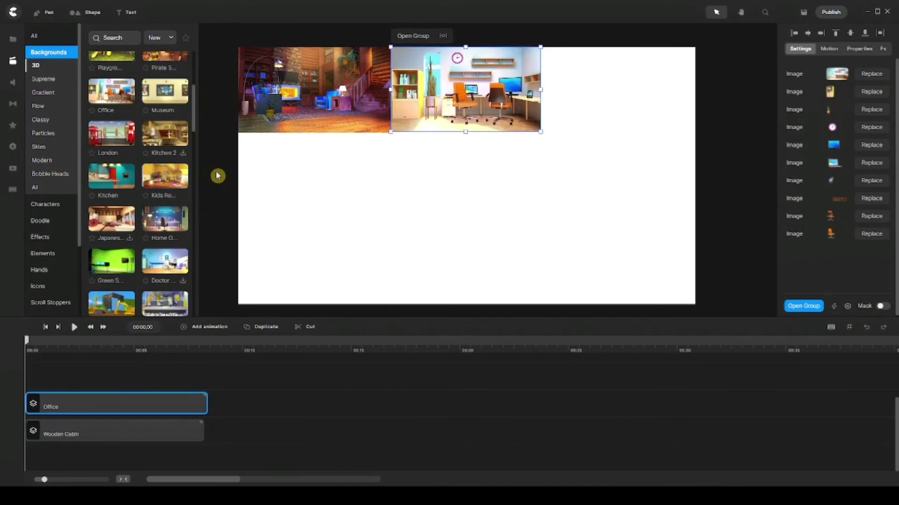
Add the Green Studio 3D background and scale it into the canvas's upper-right corner, matching the cabin's height and touching the office
{"action": "scroll", "coordinate": [113, 259], "scroll_direction": "down", "scroll_amount": 2}
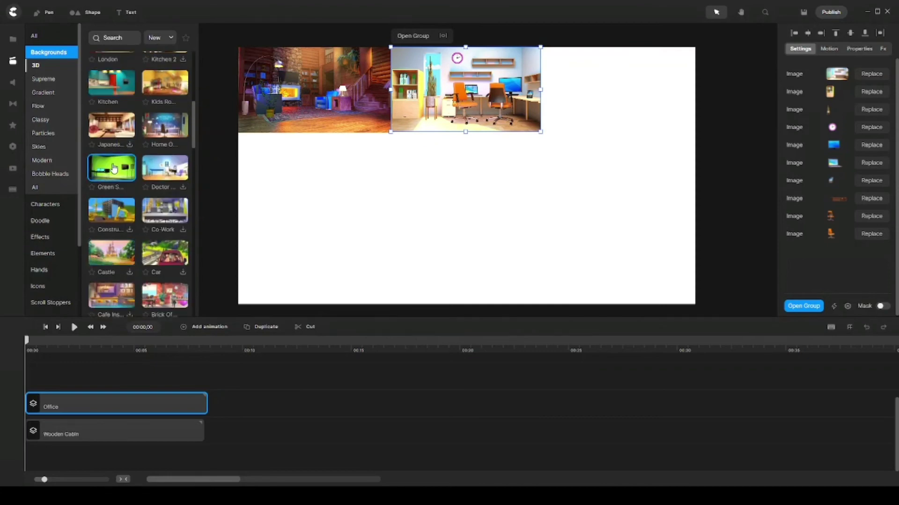
{"action": "left_click_drag", "start_coordinate": [112, 168], "coordinate": [387, 183]}
{"action": "left_click", "coordinate": [382, 124]}
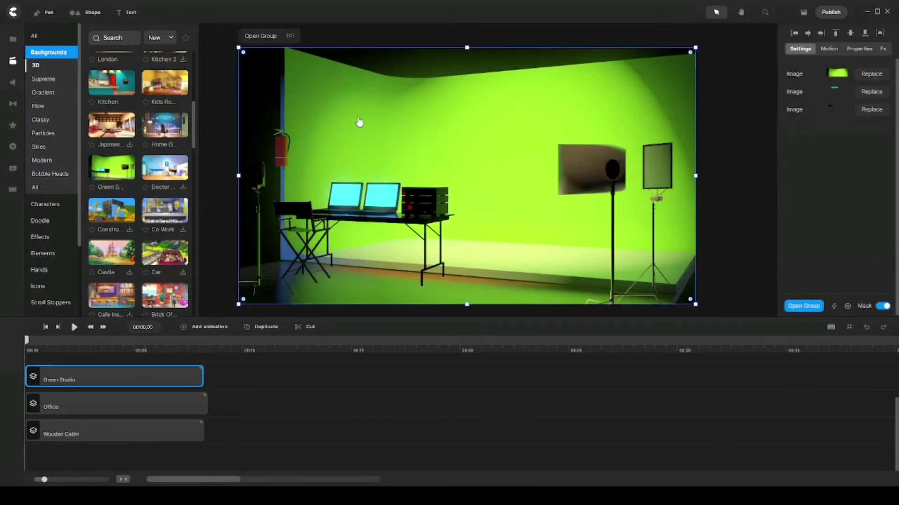
{"action": "left_click_drag", "start_coordinate": [239, 47], "coordinate": [519, 205]}
{"action": "left_click_drag", "start_coordinate": [595, 274], "coordinate": [613, 113]}
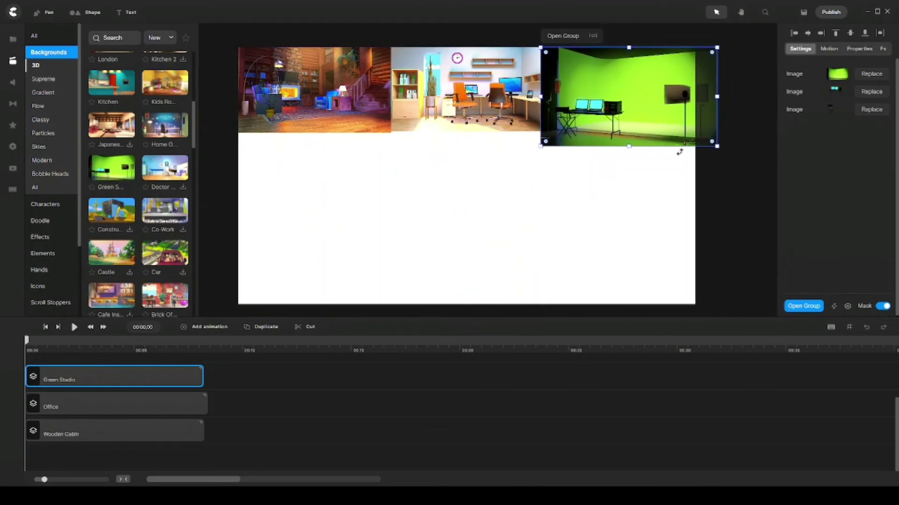
{"action": "left_click_drag", "start_coordinate": [539, 147], "coordinate": [552, 136]}
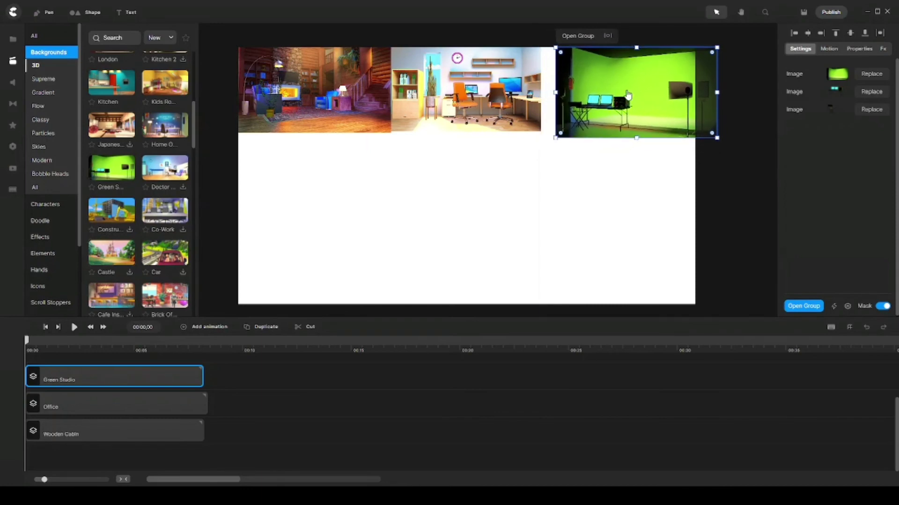
{"action": "left_click_drag", "start_coordinate": [628, 92], "coordinate": [616, 92]}
{"action": "left_click_drag", "start_coordinate": [697, 134], "coordinate": [694, 133]}
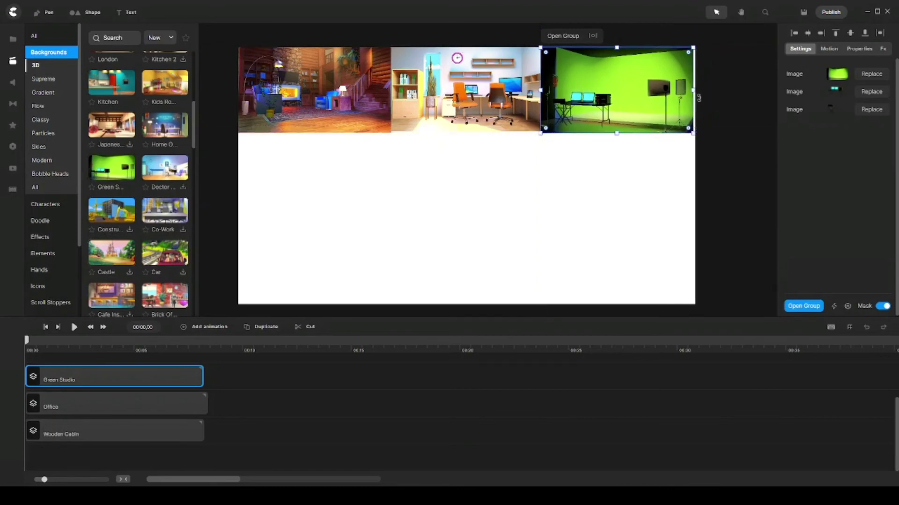
Stretch the Green Studio background to the canvas edge and fill the remaining cells with six more 3D backgrounds in a three-by-three grid
{"action": "left_click_drag", "start_coordinate": [693, 92], "coordinate": [695, 91]}
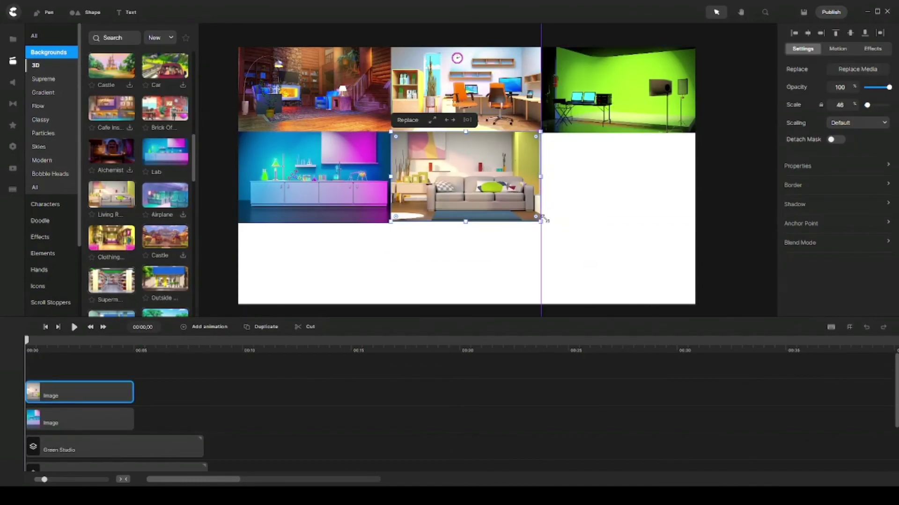
{"action": "left_click", "coordinate": [112, 190]}
{"action": "left_click", "coordinate": [111, 255]}
{"action": "left_click", "coordinate": [111, 168]}
Switch the asset library from backgrounds to characters for populating the nine scenes
{"action": "left_click", "coordinate": [47, 52]}
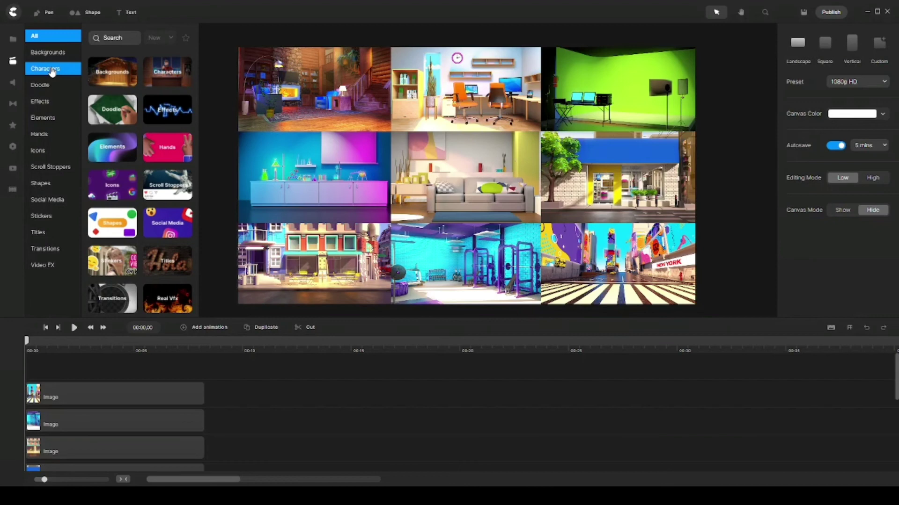
{"action": "left_click", "coordinate": [51, 71]}
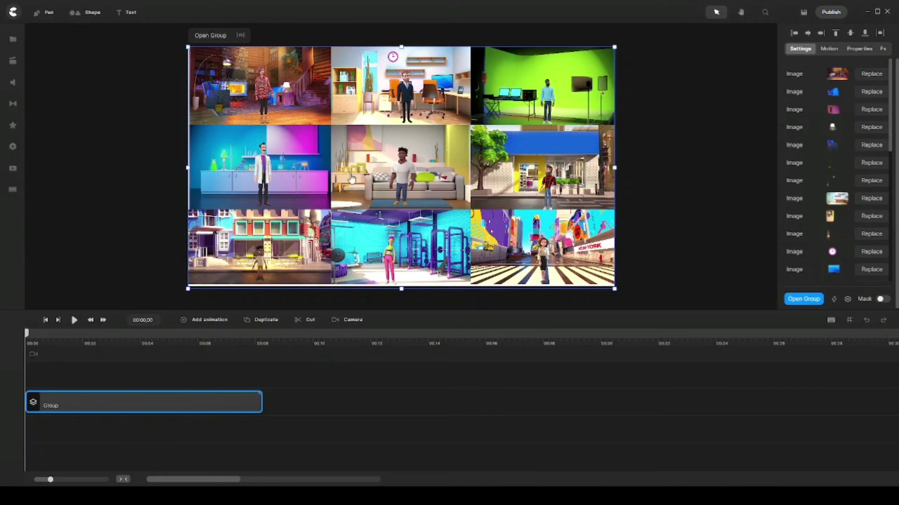
Enlarge the grouped grid to about three times the canvas width so the cabin scene alone fills the canvas
{"action": "scroll", "coordinate": [397, 162], "scroll_direction": "down", "scroll_amount": 5}
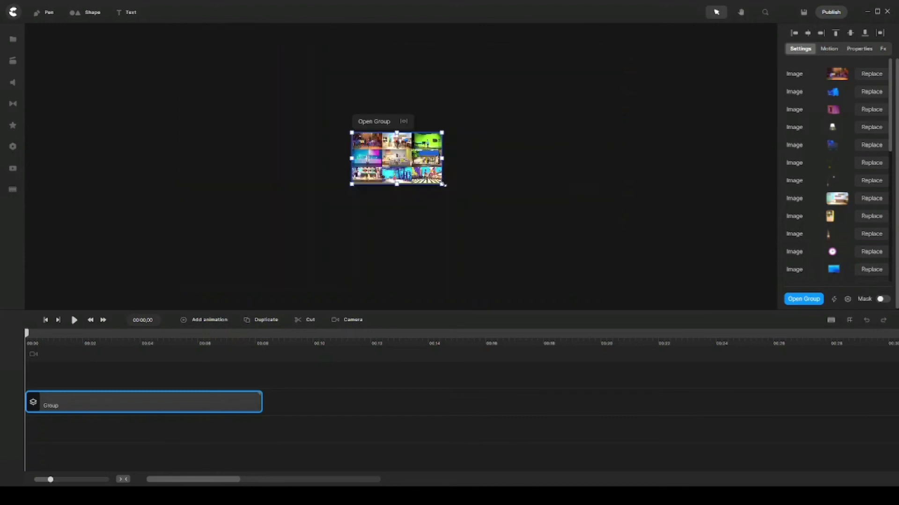
{"action": "left_click_drag", "start_coordinate": [444, 185], "coordinate": [627, 282]}
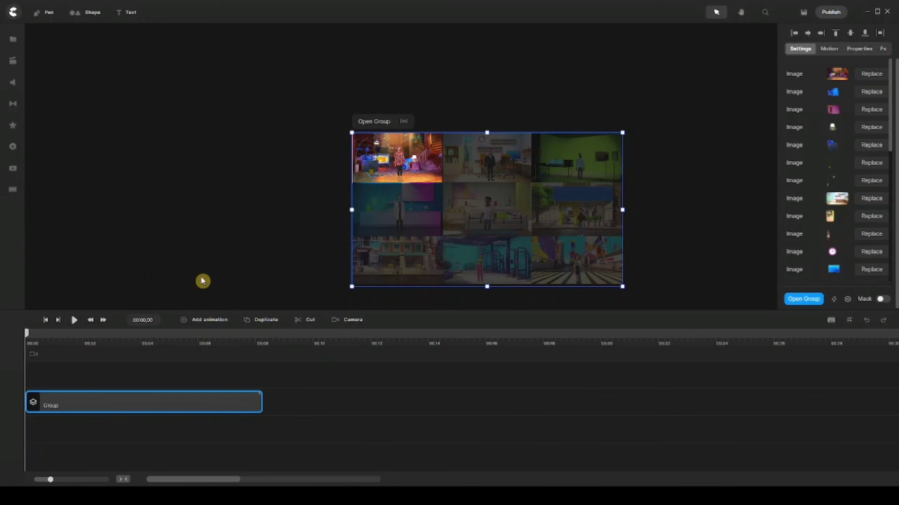
{"action": "key", "text": "ctrl+z"}
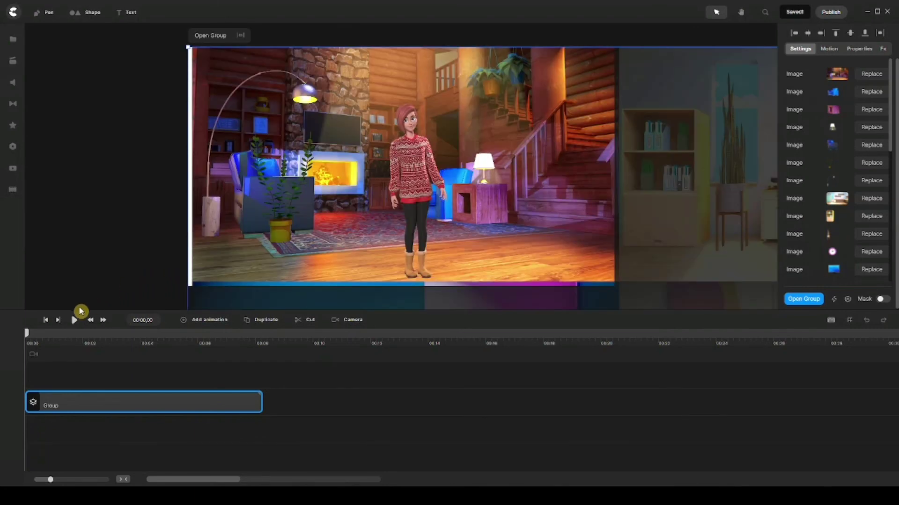
Add a Position animation with Linear easing to the group at the start of the timeline
{"action": "left_click", "coordinate": [210, 322]}
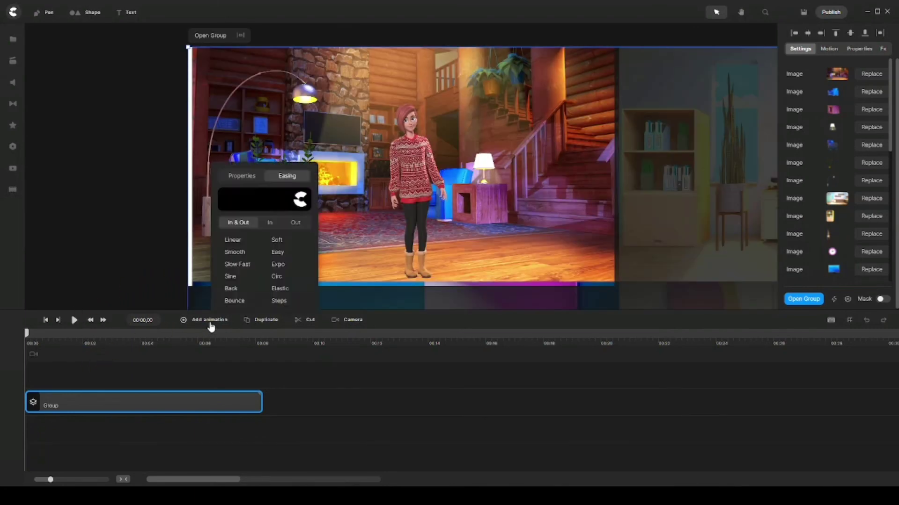
{"action": "left_click", "coordinate": [241, 175]}
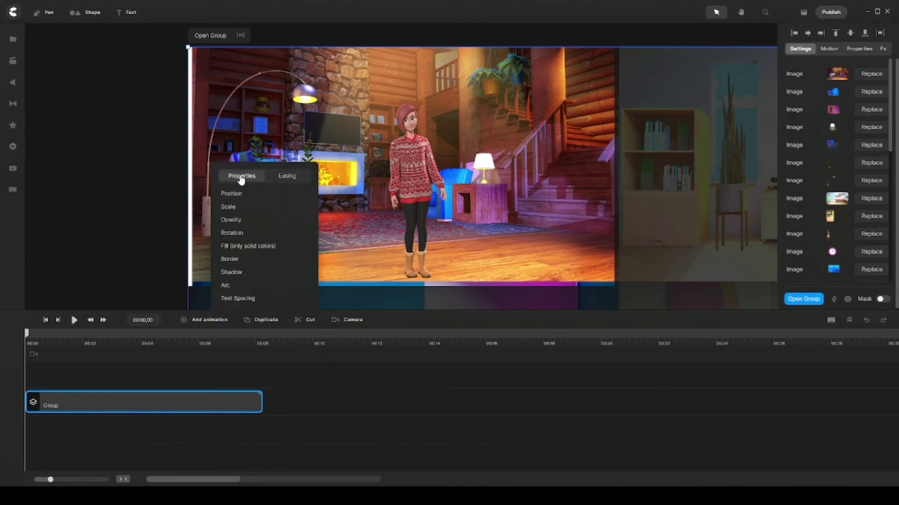
{"action": "left_click", "coordinate": [239, 196]}
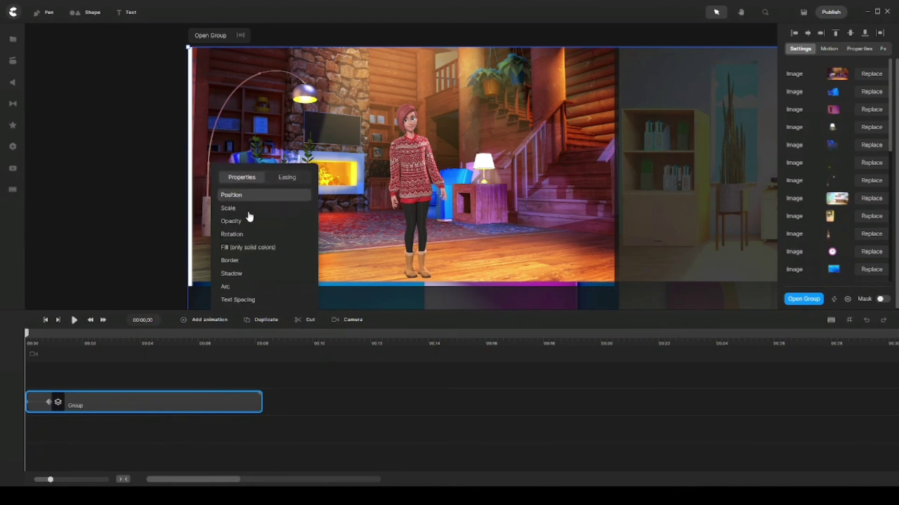
{"action": "left_click", "coordinate": [287, 181]}
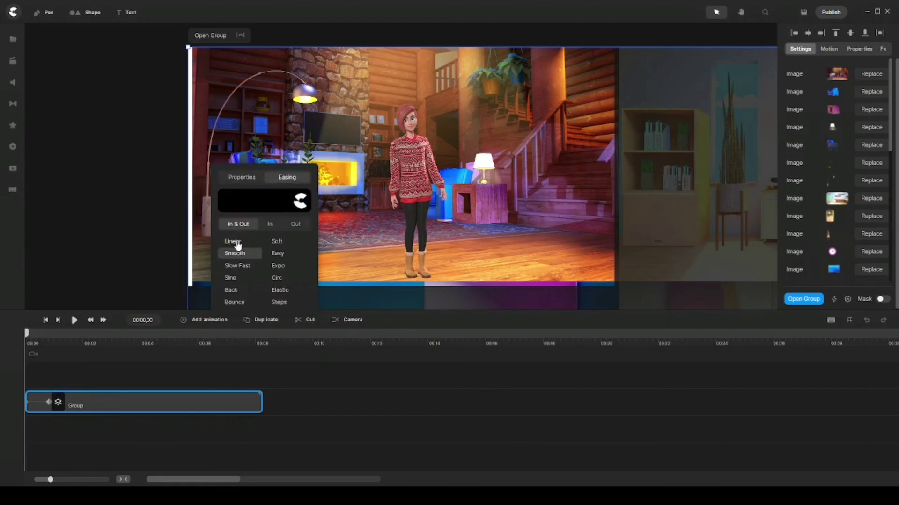
{"action": "left_click", "coordinate": [31, 403]}
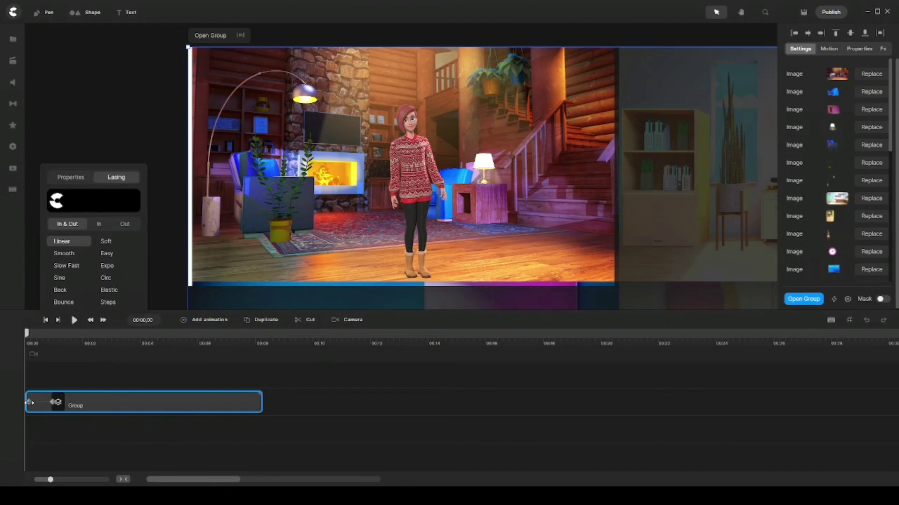
{"action": "left_click", "coordinate": [31, 403]}
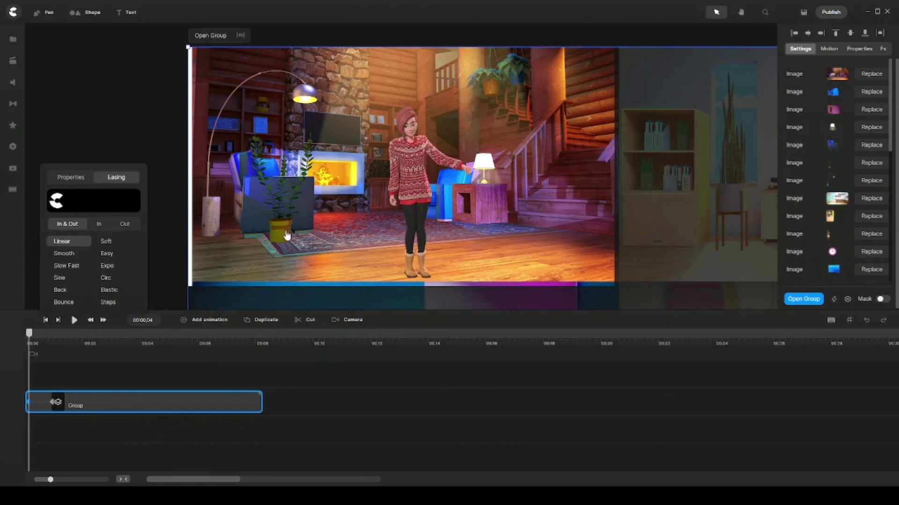
{"action": "left_click", "coordinate": [337, 198]}
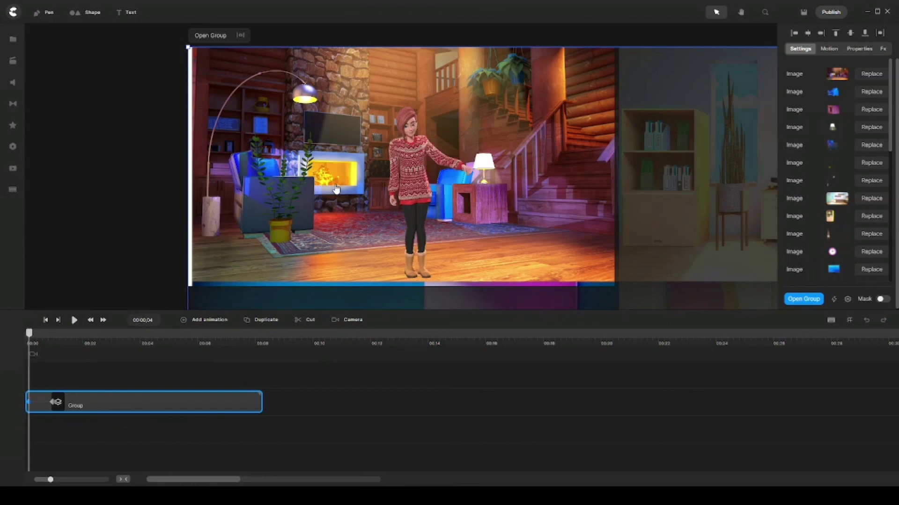
Shift the group at the second keyframe so the office scene fills the canvas, and move that keyframe to 00:01,10
{"action": "left_click", "coordinate": [55, 402]}
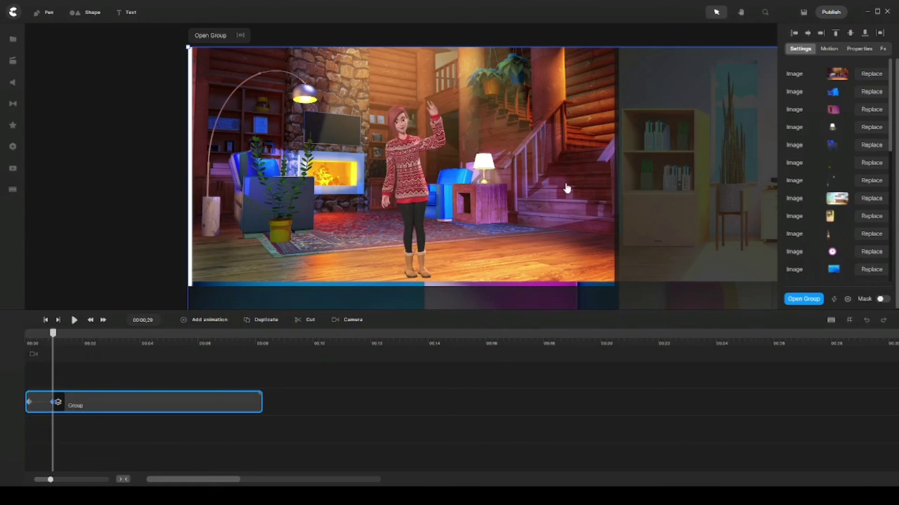
{"action": "left_click_drag", "start_coordinate": [566, 189], "coordinate": [134, 182]}
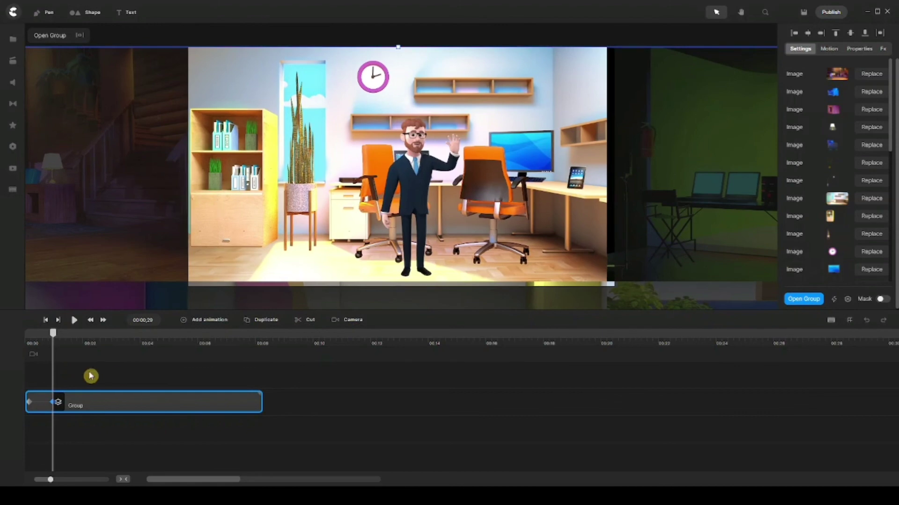
{"action": "left_click_drag", "start_coordinate": [54, 402], "coordinate": [61, 403]}
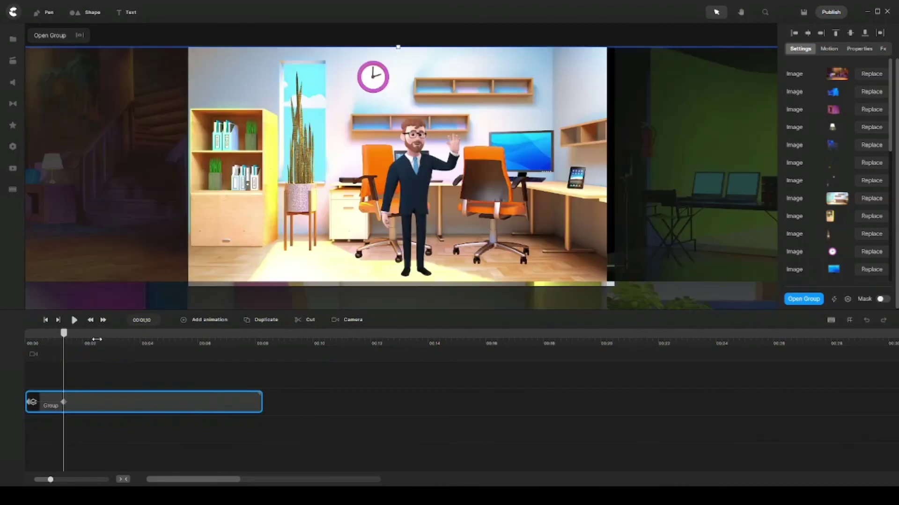
Add another animation to the group at 00:02,15 for Position and Scale with Linear easing
{"action": "left_click", "coordinate": [98, 344]}
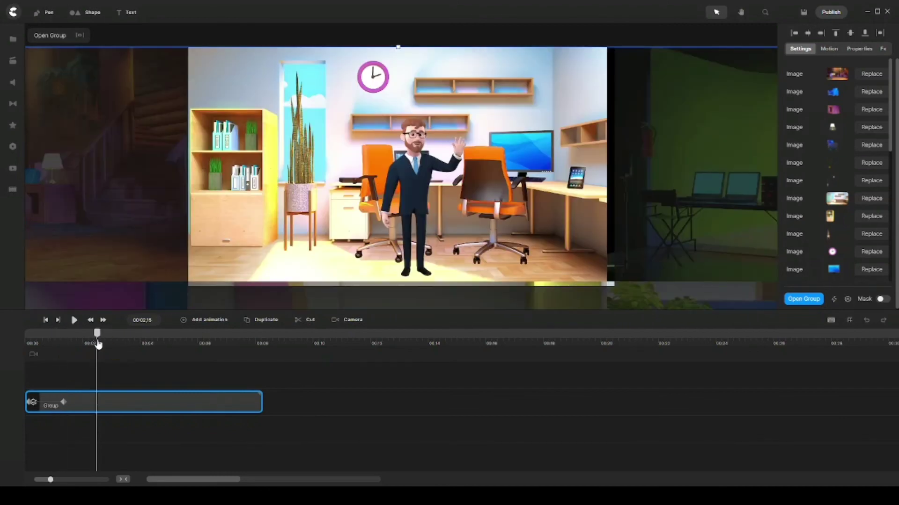
{"action": "left_click", "coordinate": [210, 323]}
{"action": "left_click", "coordinate": [239, 173]}
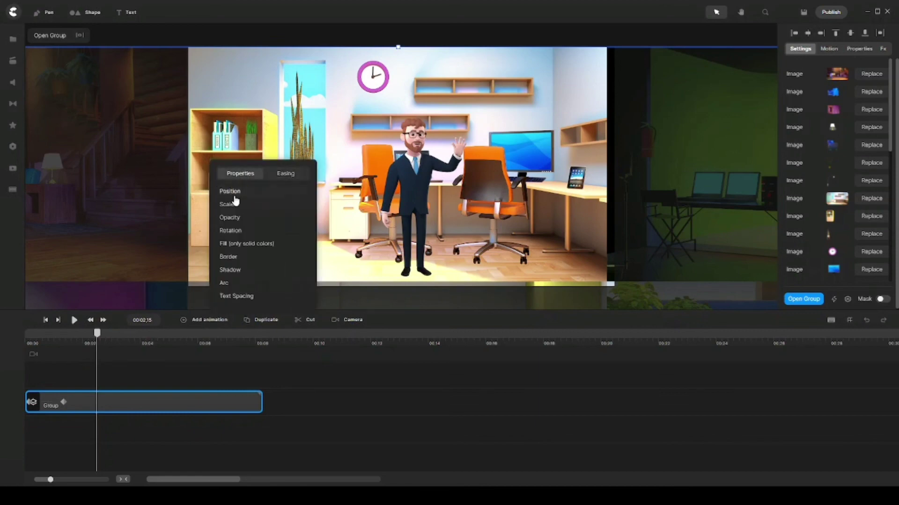
{"action": "left_click", "coordinate": [227, 205]}
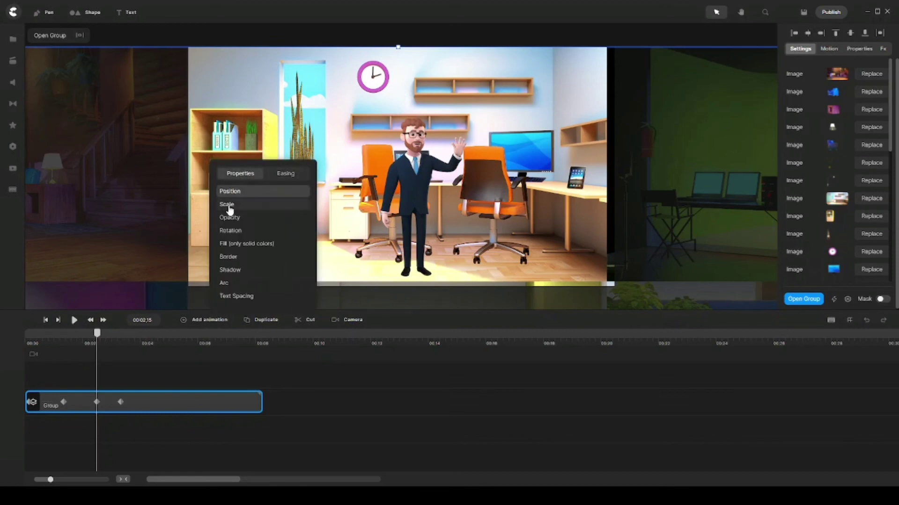
{"action": "left_click", "coordinate": [287, 173]}
{"action": "left_click", "coordinate": [231, 238]}
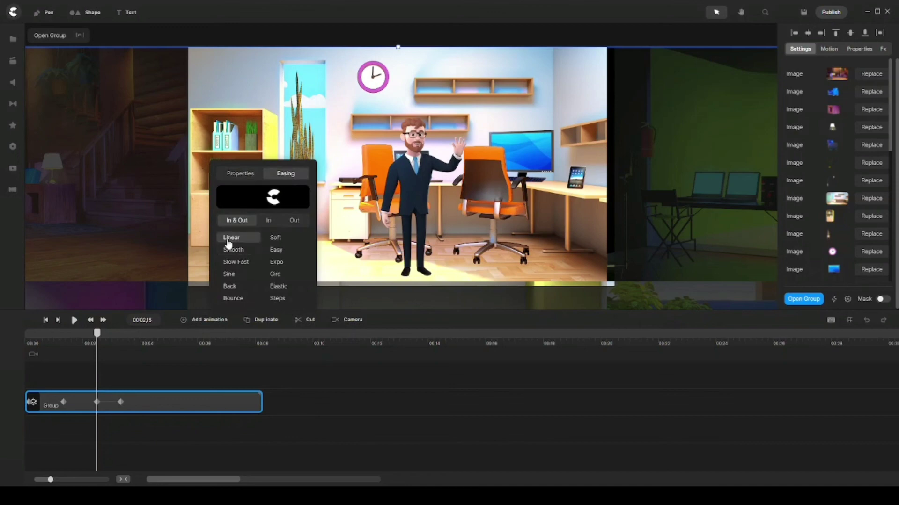
{"action": "left_click", "coordinate": [97, 402]}
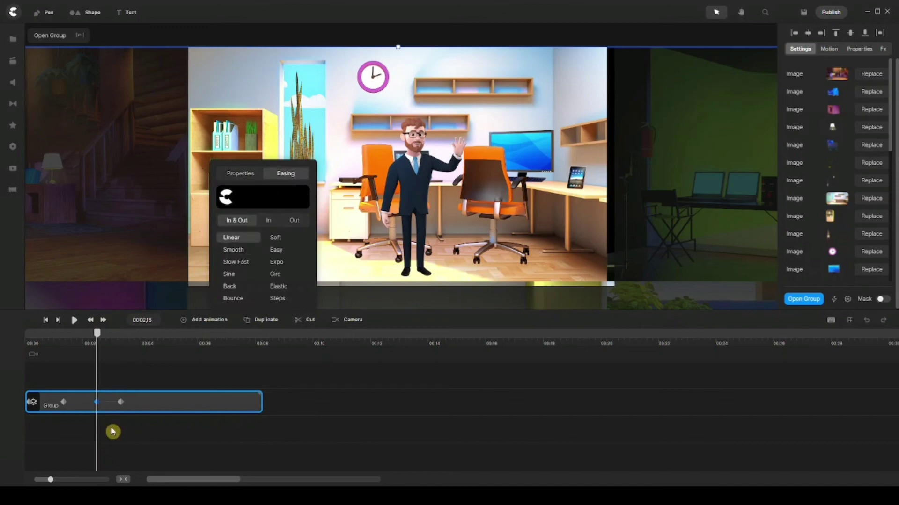
{"action": "left_click", "coordinate": [424, 174]}
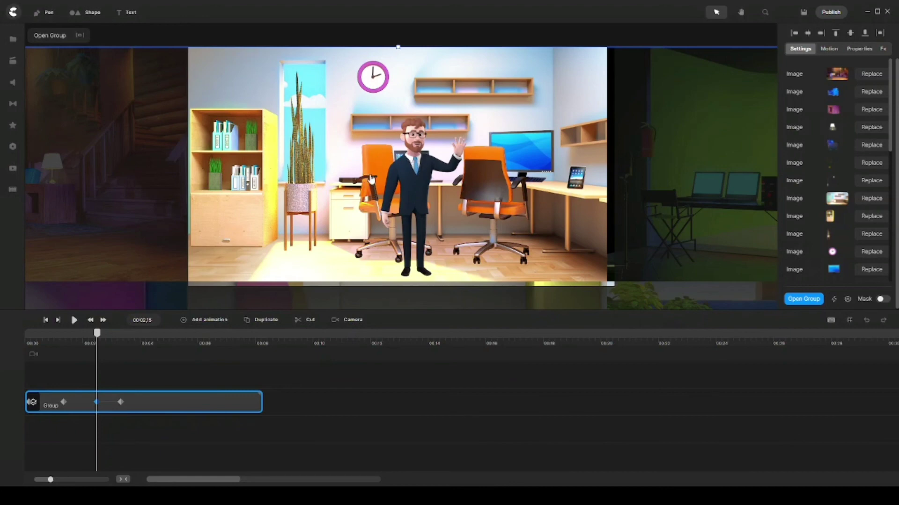
Shrink the group at the last keyframe so the whole nine-scene grid fits the canvas, and move that keyframe to 00:05,28
{"action": "left_click", "coordinate": [126, 401]}
{"action": "left_click", "coordinate": [121, 402]}
{"action": "left_click", "coordinate": [281, 306]}
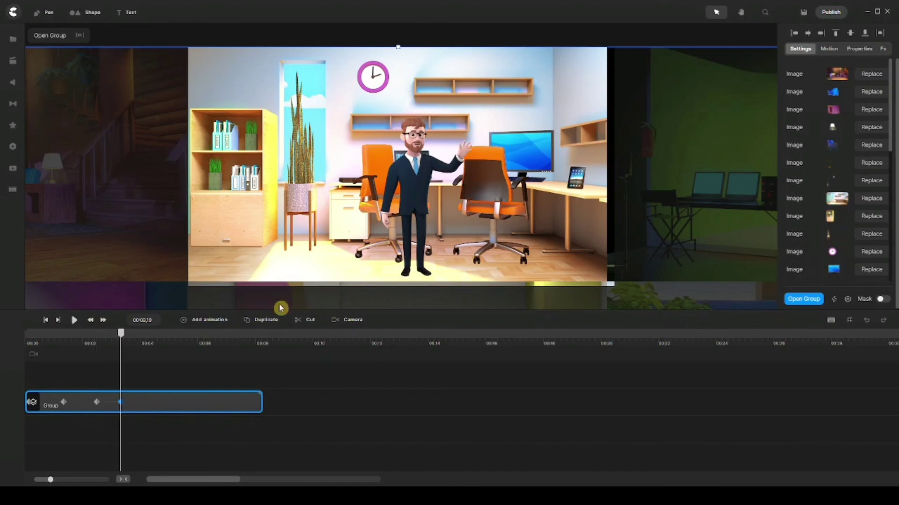
{"action": "scroll", "coordinate": [383, 191], "scroll_direction": "down", "scroll_amount": 5}
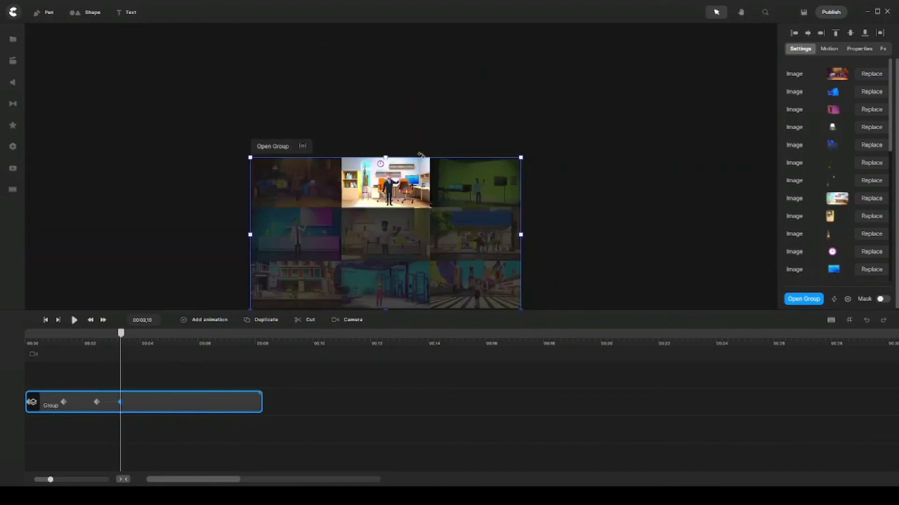
{"action": "left_click", "coordinate": [740, 12]}
{"action": "left_click_drag", "start_coordinate": [457, 221], "coordinate": [512, 159]}
{"action": "left_click", "coordinate": [717, 12]}
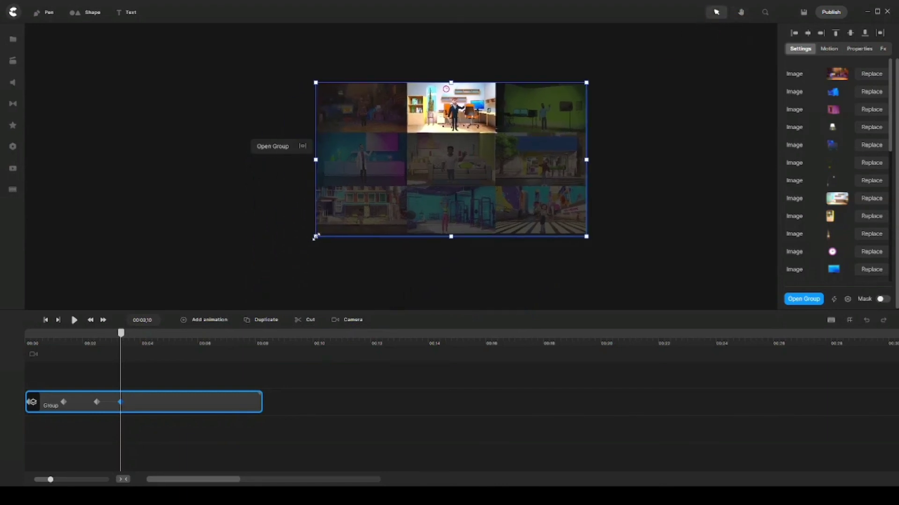
{"action": "left_click_drag", "start_coordinate": [316, 237], "coordinate": [398, 178]}
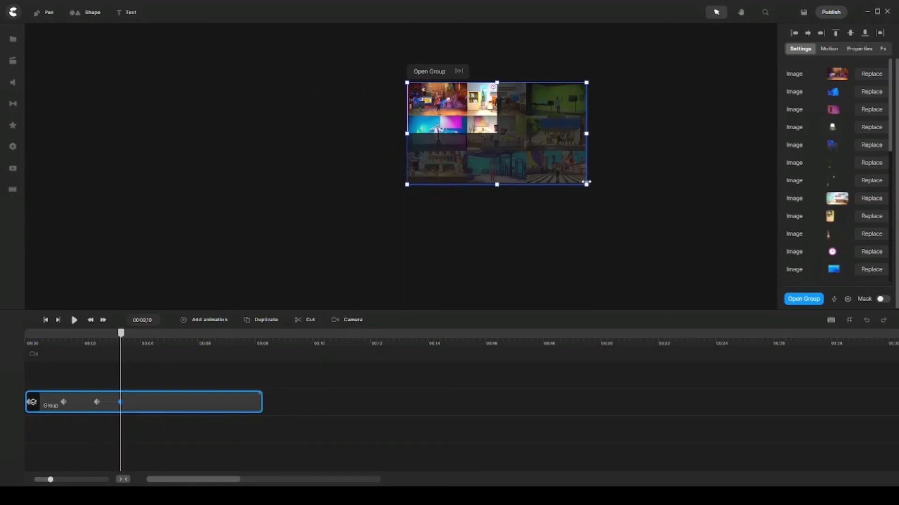
{"action": "left_click_drag", "start_coordinate": [586, 183], "coordinate": [497, 135]}
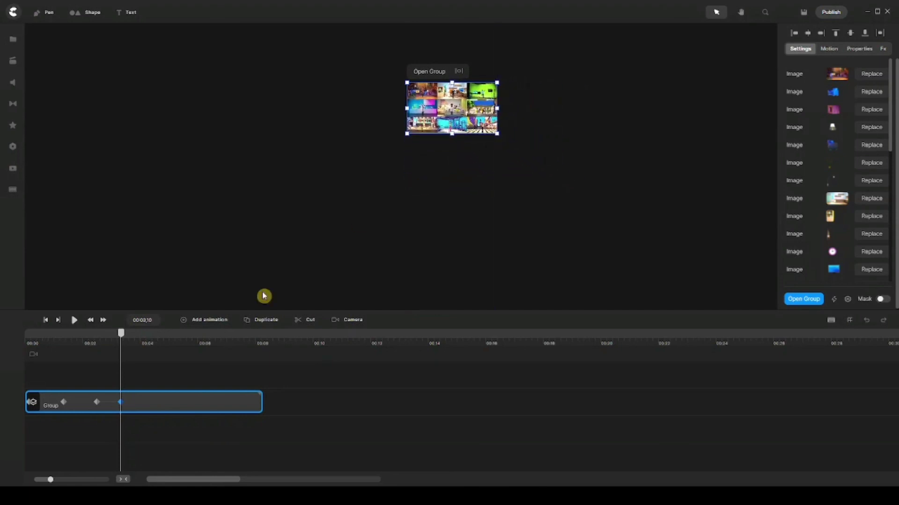
{"action": "left_click_drag", "start_coordinate": [121, 402], "coordinate": [195, 402]}
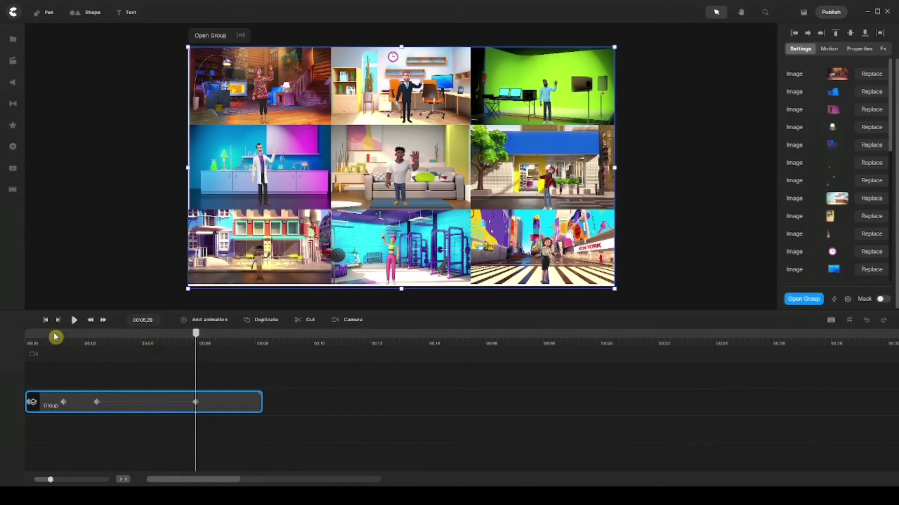
Play the group animation from the start to check the timing of the move to the office scene
{"action": "left_click", "coordinate": [45, 320]}
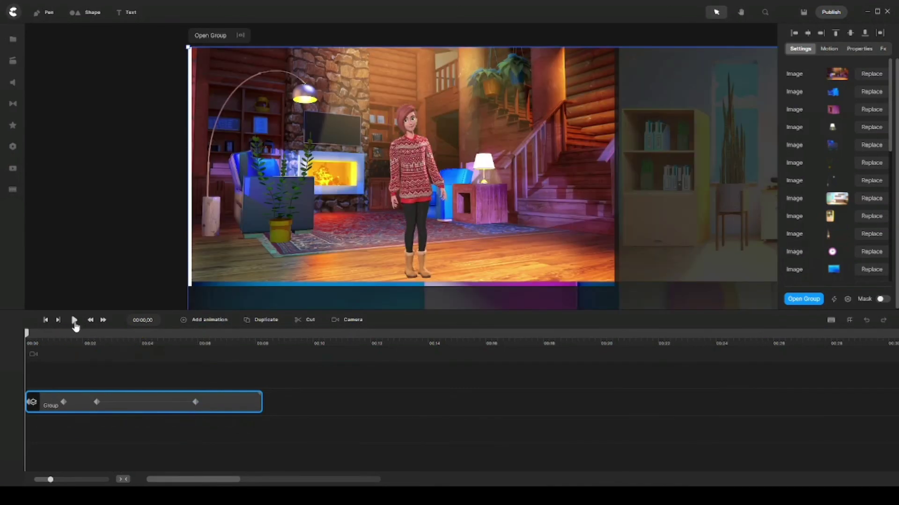
{"action": "left_click", "coordinate": [74, 321]}
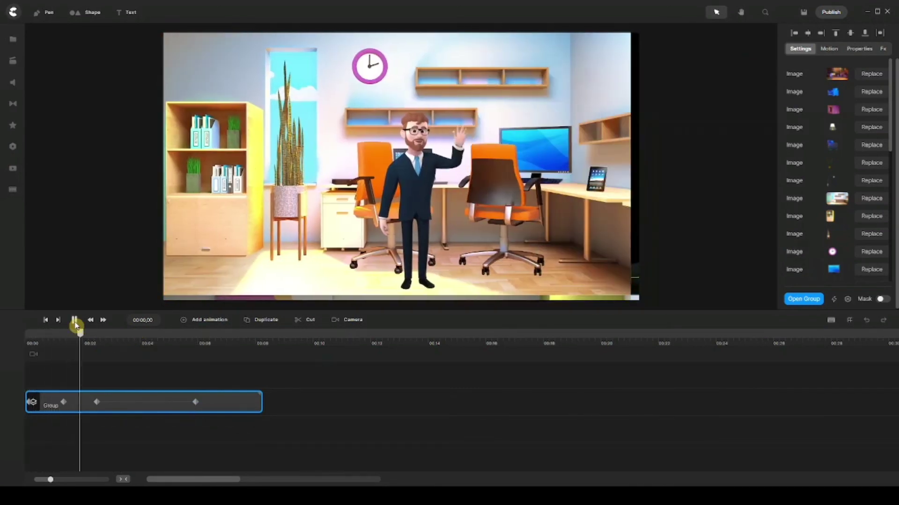
{"action": "left_click", "coordinate": [75, 321]}
Delay the zoom-out keyframes by about one second and move the office keyframe to shortly before them
{"action": "left_click_drag", "start_coordinate": [122, 404], "coordinate": [157, 409]}
{"action": "left_click", "coordinate": [102, 409]}
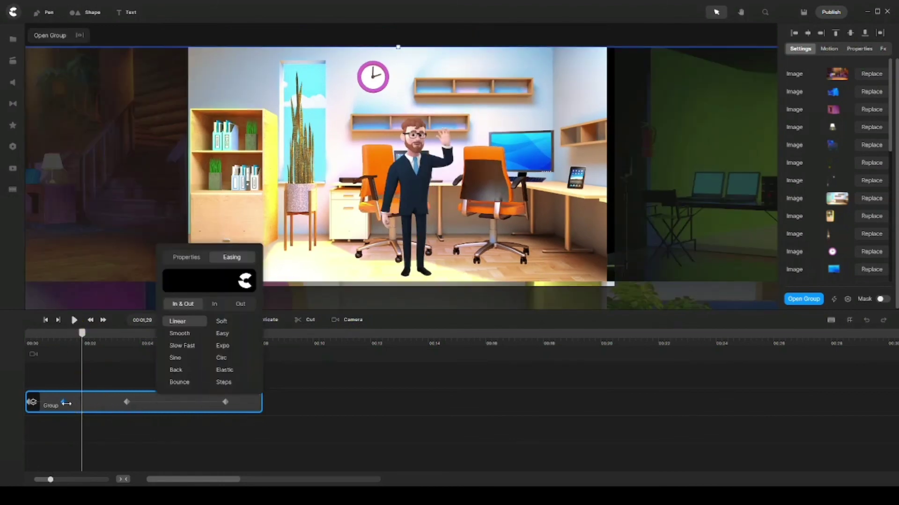
{"action": "left_click_drag", "start_coordinate": [66, 402], "coordinate": [91, 399]}
Replay the retimed animation from the start through the zoom-out to the full grid, and deselect the group
{"action": "left_click", "coordinate": [45, 320]}
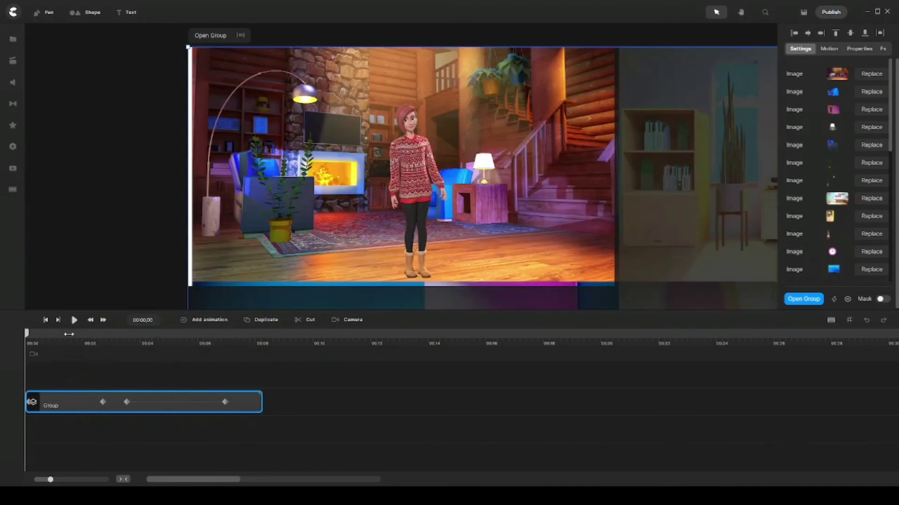
{"action": "left_click", "coordinate": [74, 321]}
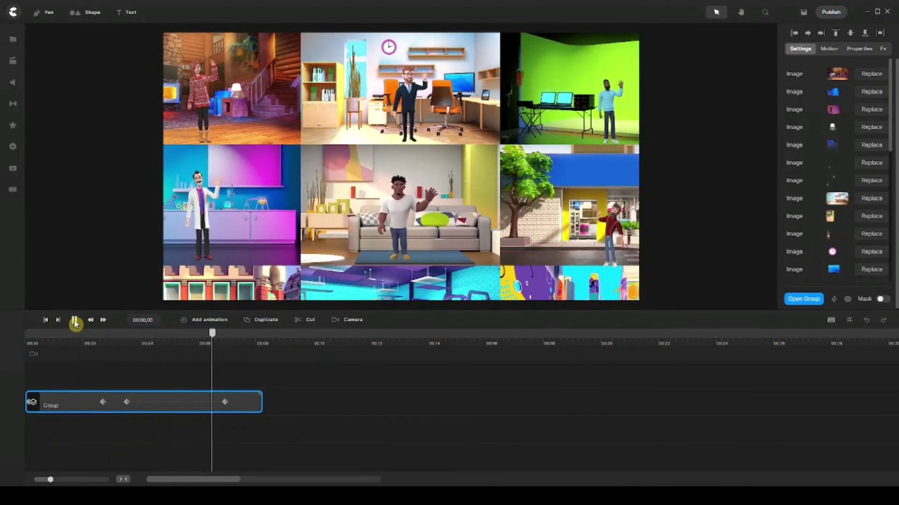
{"action": "left_click", "coordinate": [75, 321]}
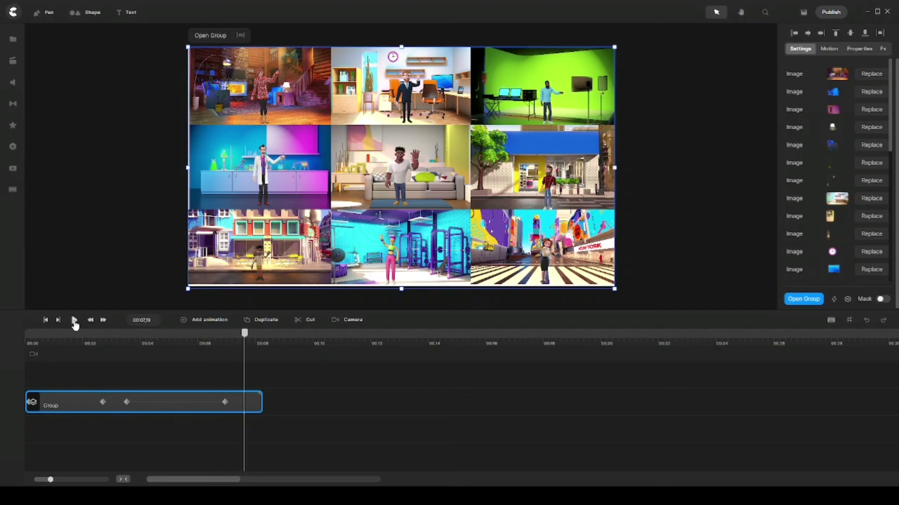
{"action": "left_click", "coordinate": [374, 374]}
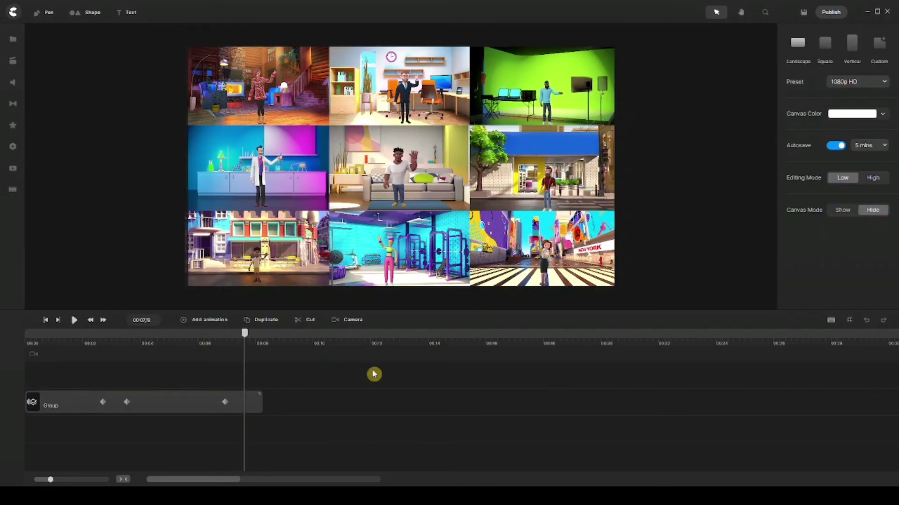